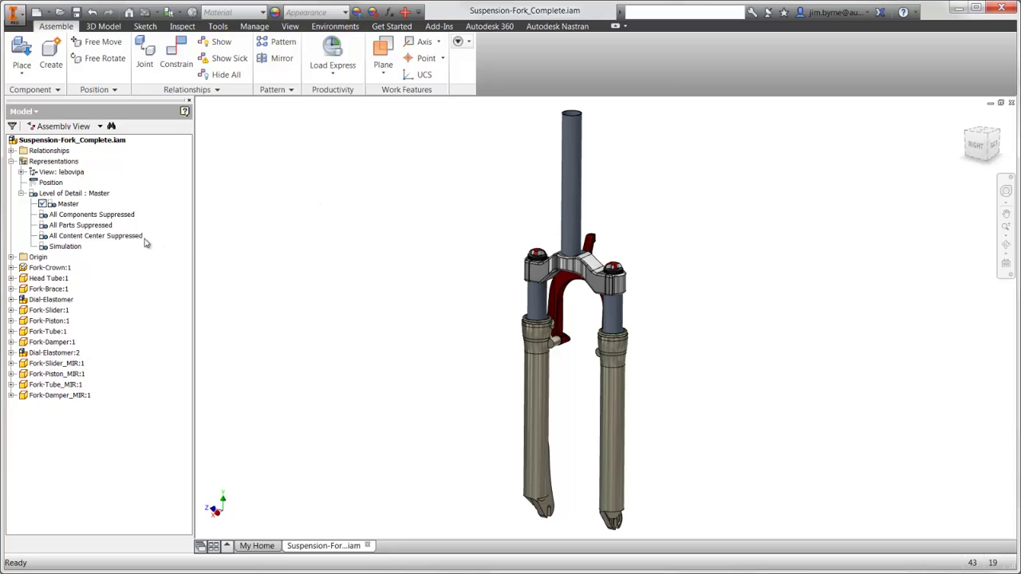
Activate the Simulation level of detail, fit the fork crown to the view, and enter the Nastran environment.
double_click(74, 247)
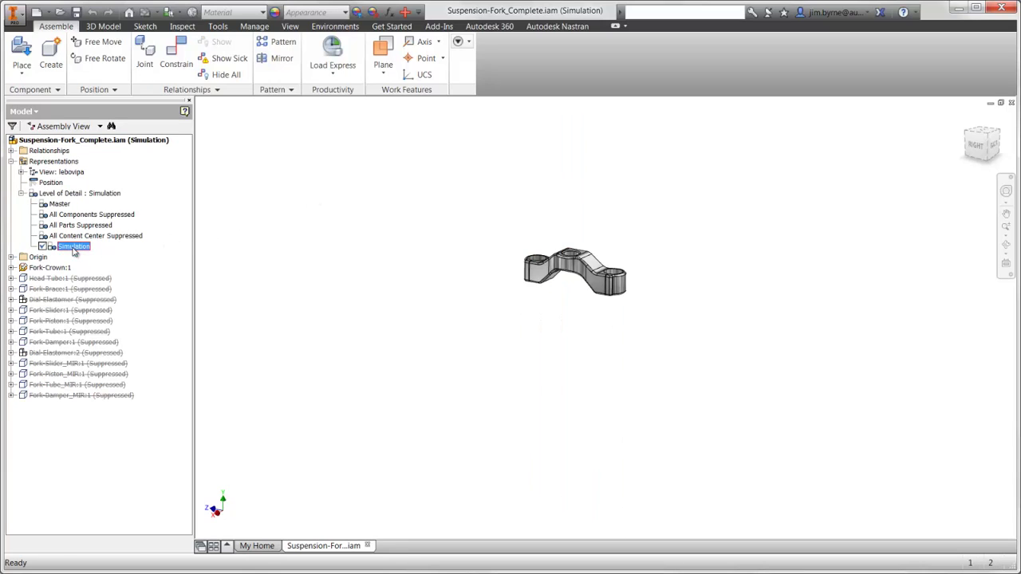
key(Home)
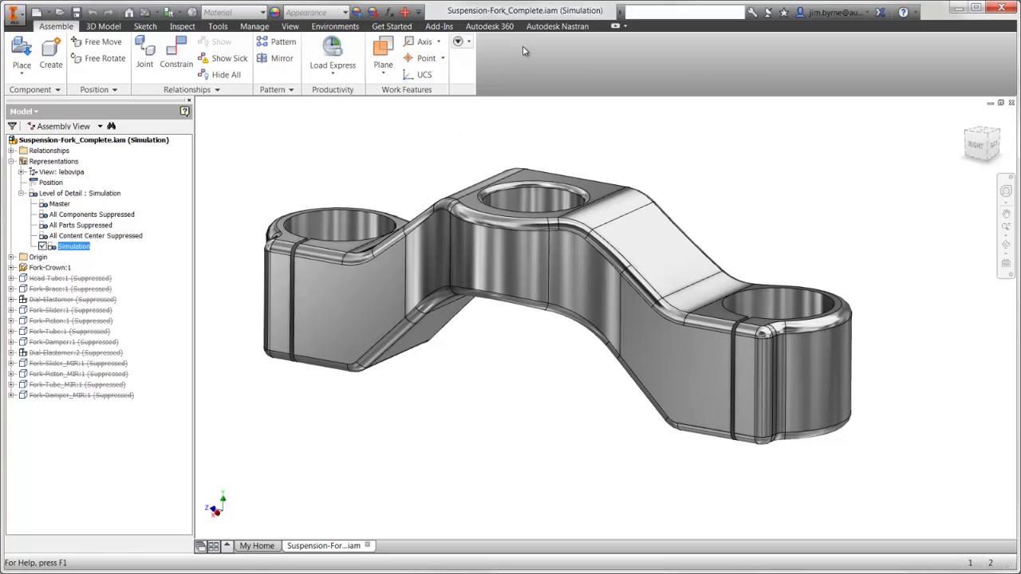
click(540, 27)
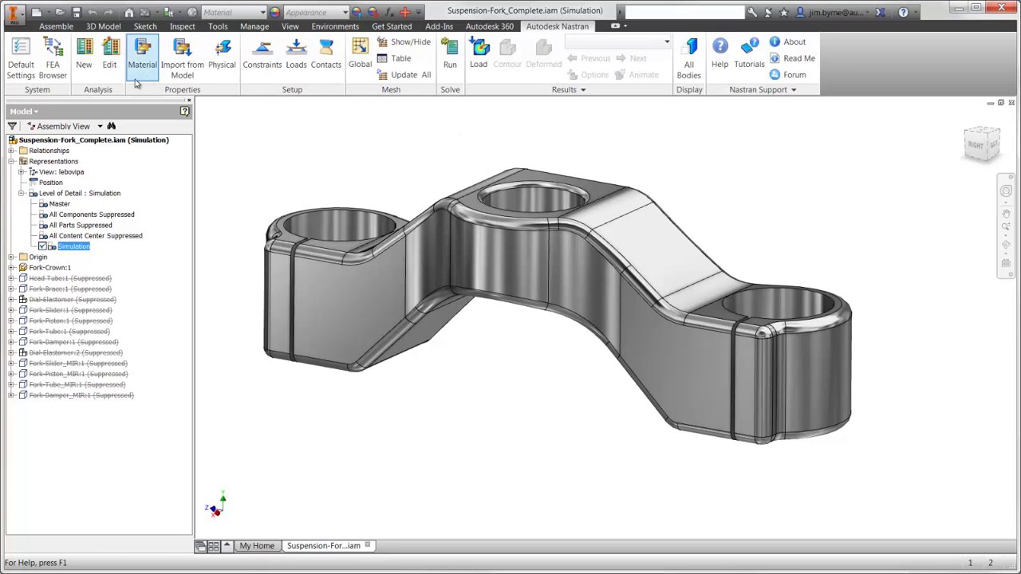
Import the part's Aluminum 6061 material into the Nastran model.
click(44, 71)
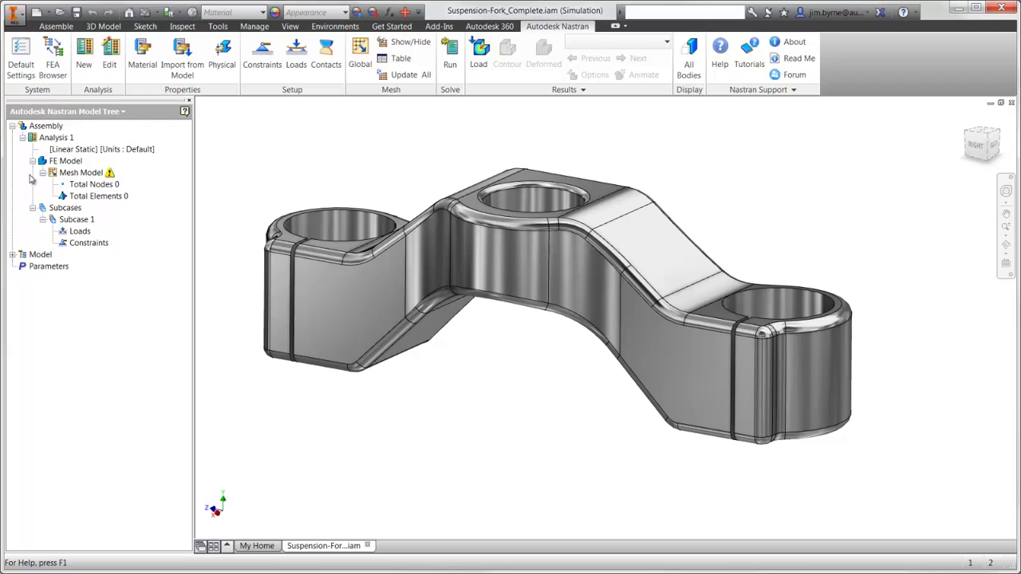
click(13, 255)
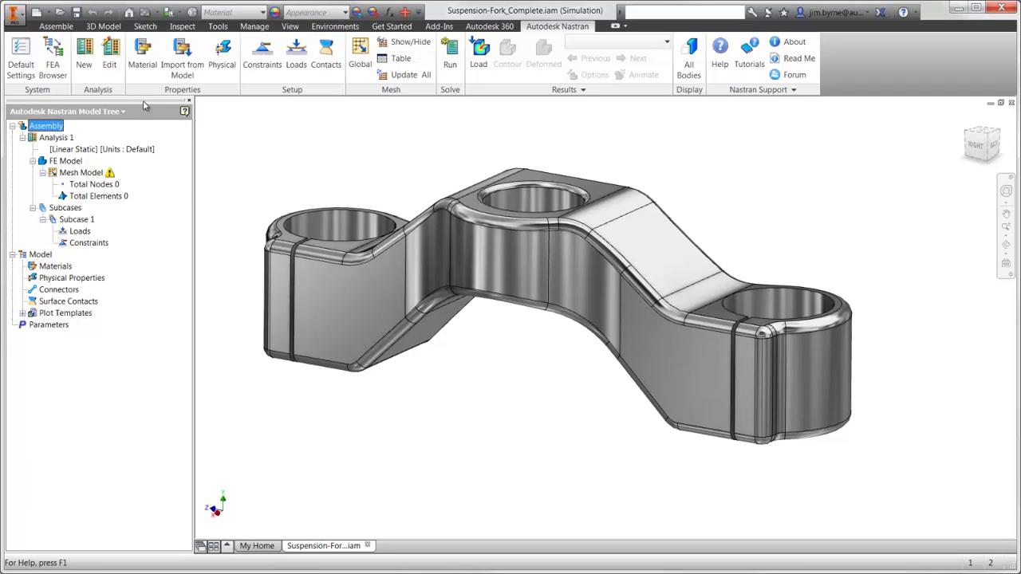
click(180, 55)
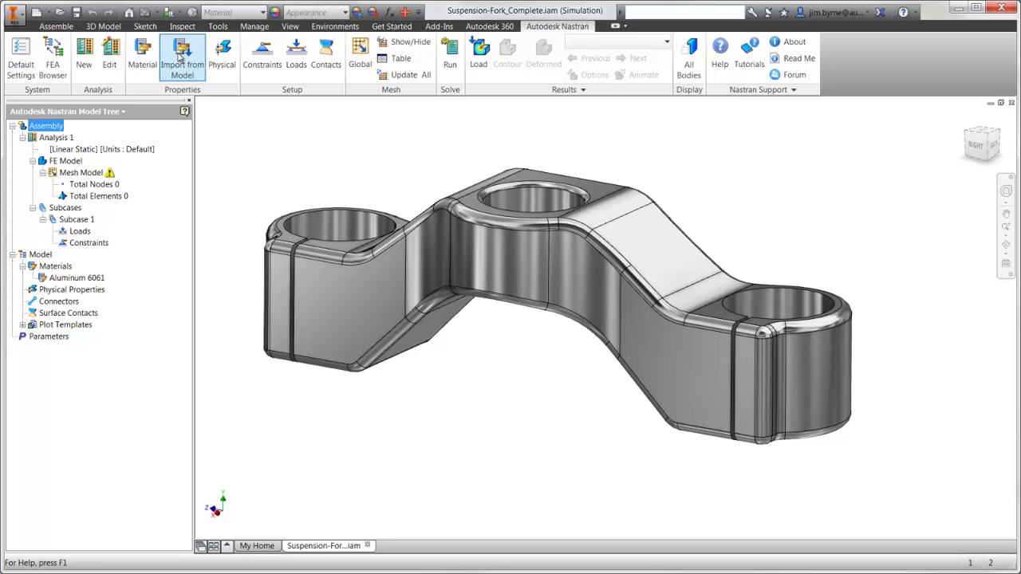
Create Physical Property 1 assigning Aluminum 6061 to the Fork-Crown:1 body.
click(222, 55)
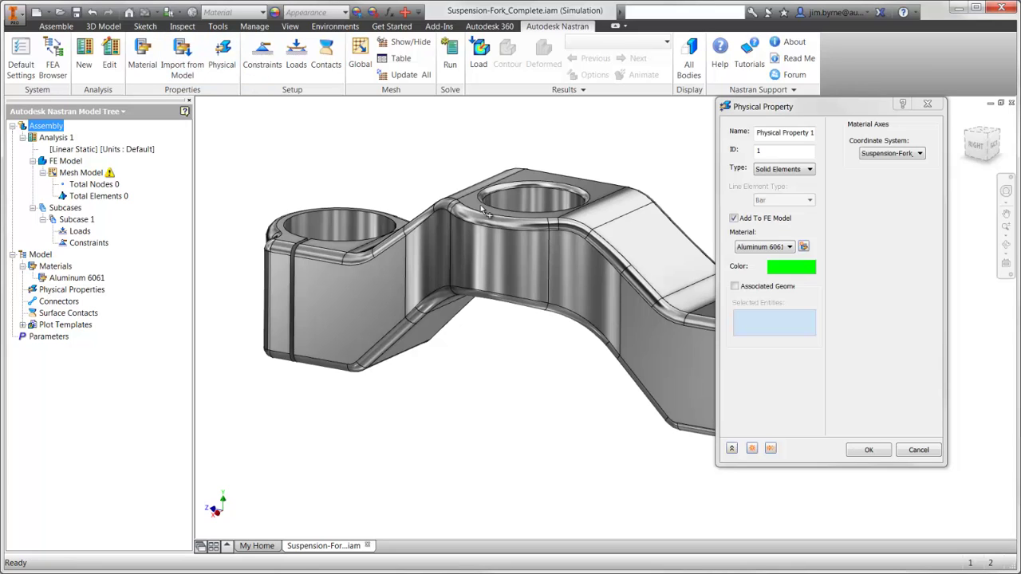
click(735, 286)
click(672, 353)
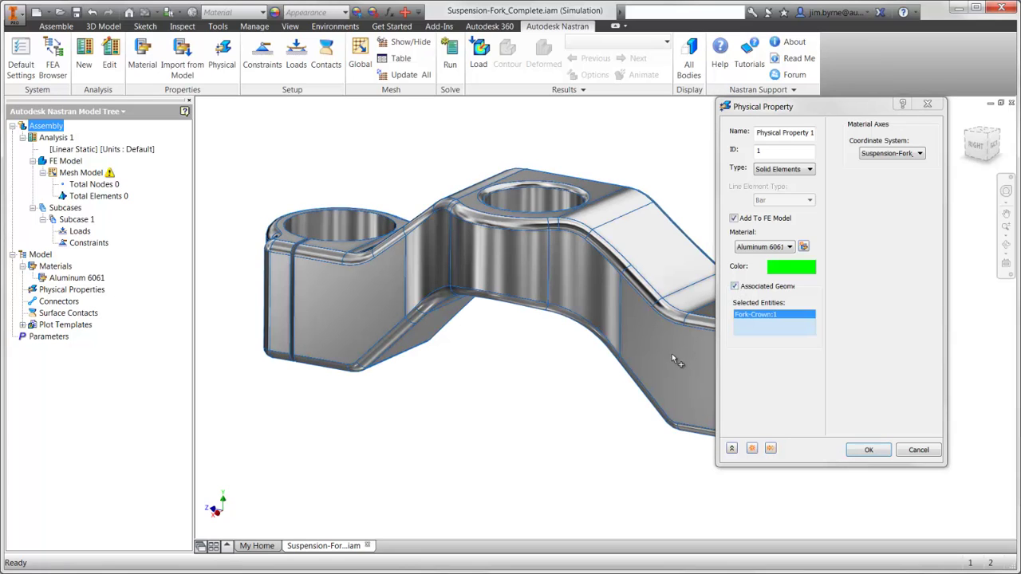
click(866, 450)
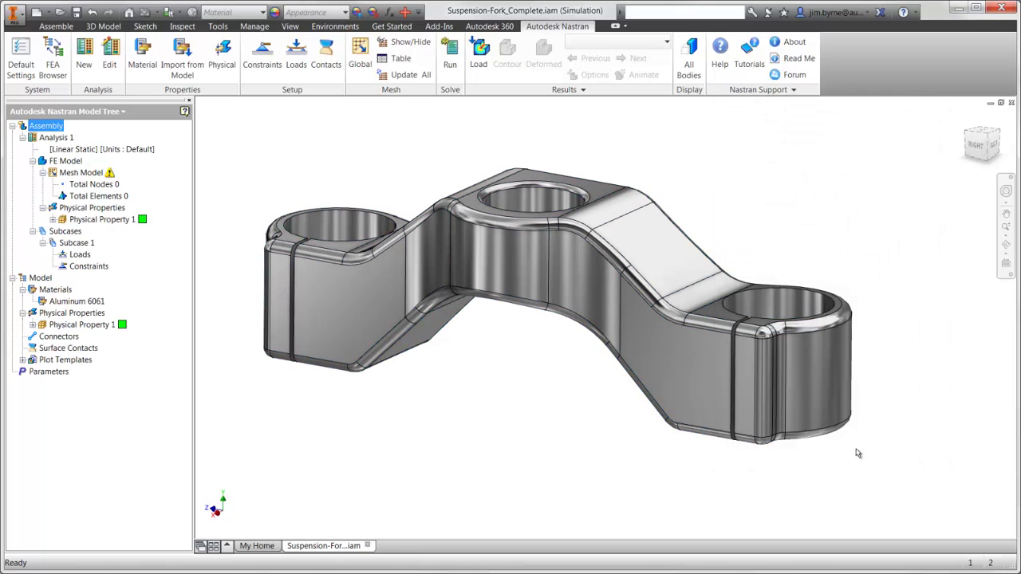
Fix both outer boss faces of the fork crown as Constraint 2.
click(265, 70)
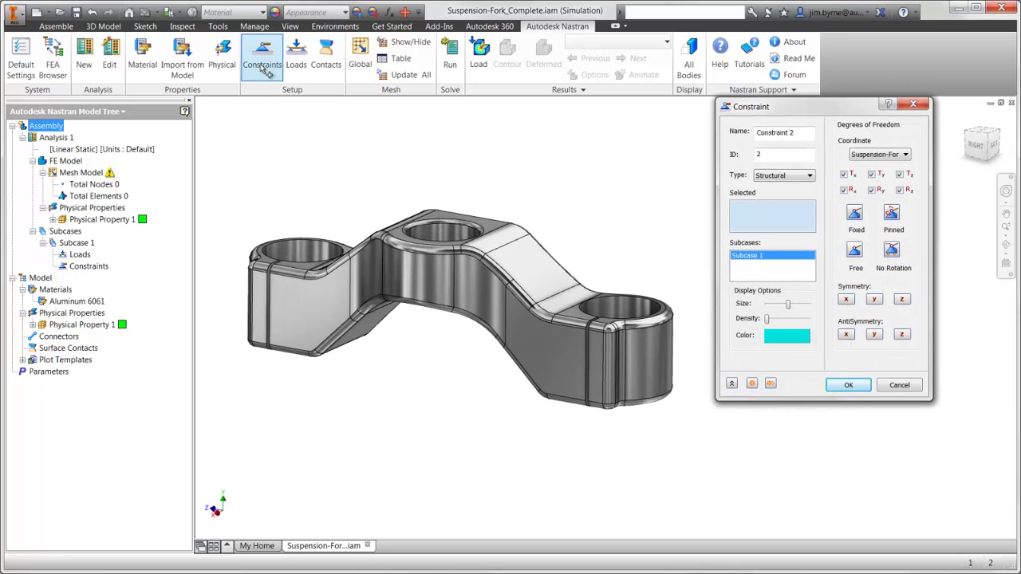
click(301, 254)
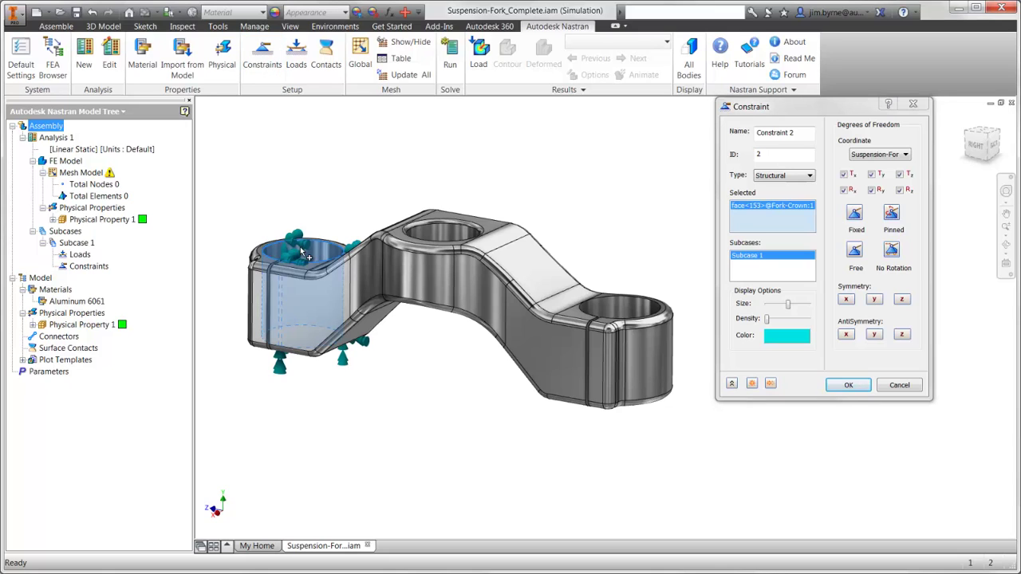
click(630, 312)
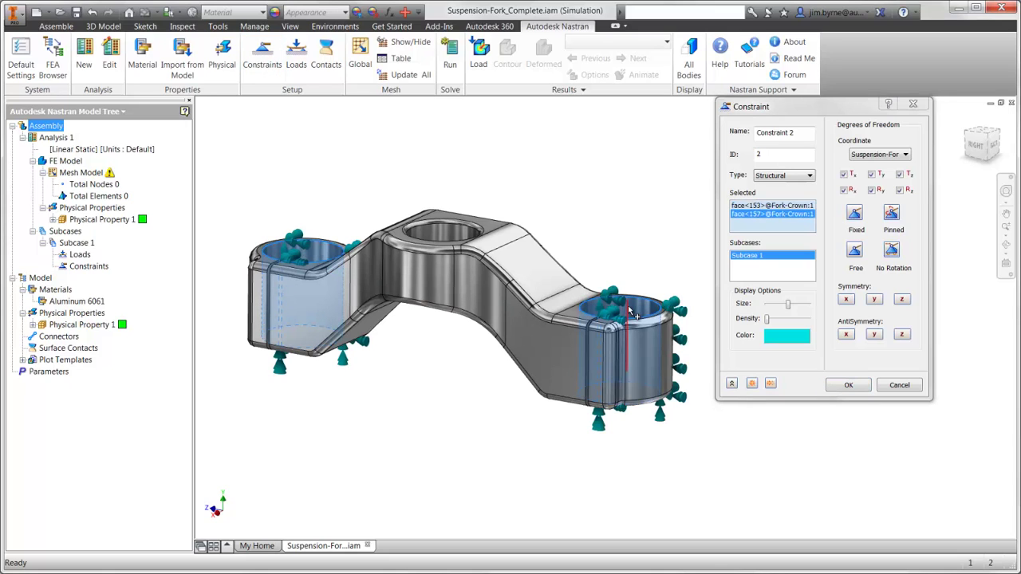
click(844, 388)
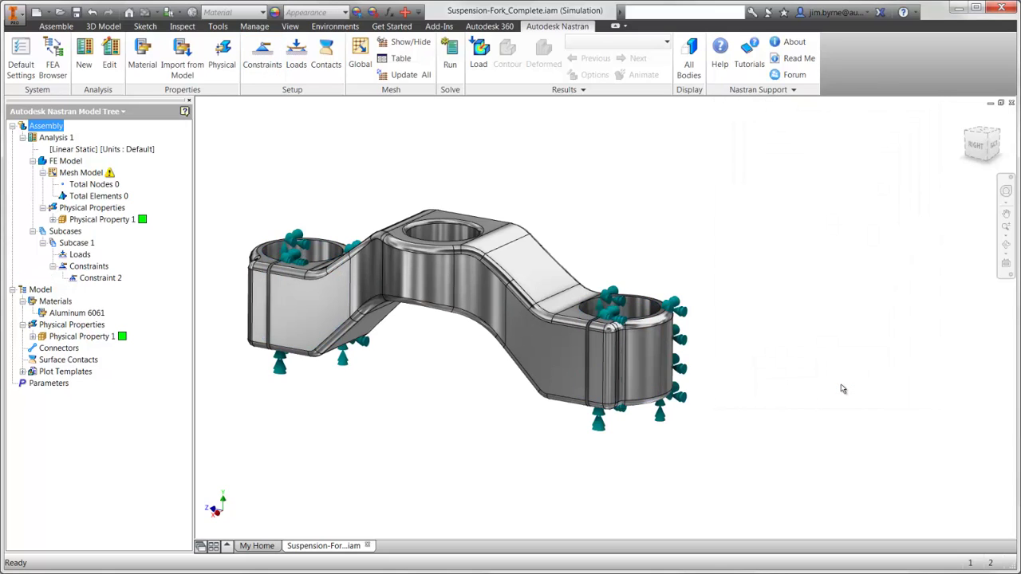
Apply a -50 Fy force to the central bore face as Load 2.
click(296, 55)
click(436, 232)
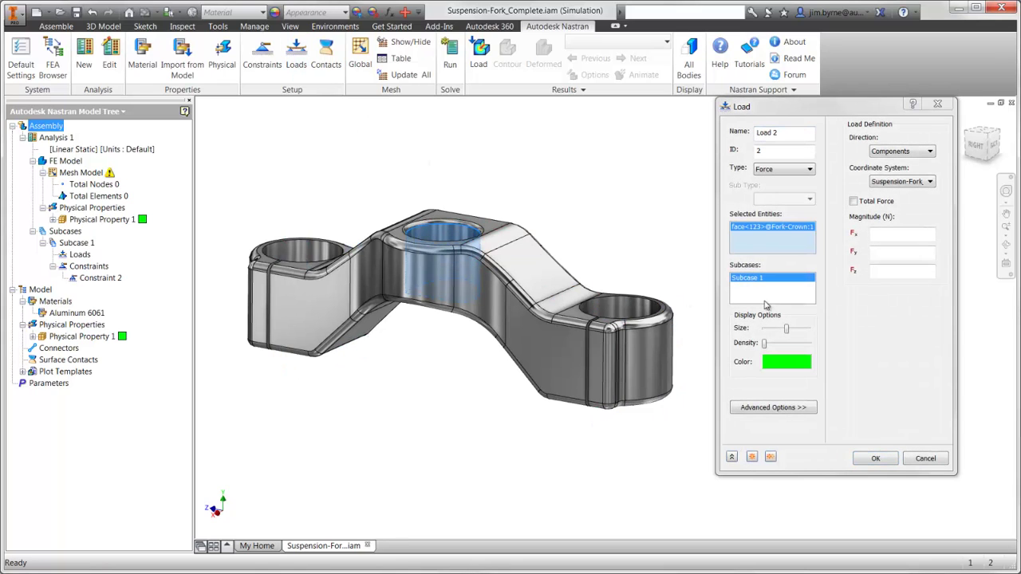
click(885, 254)
text(-5000)
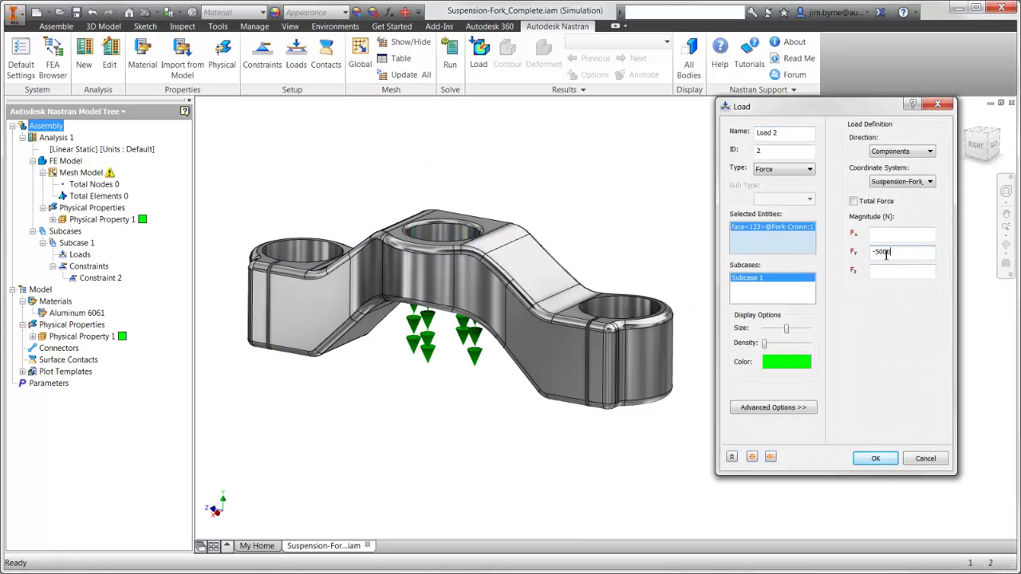
click(884, 462)
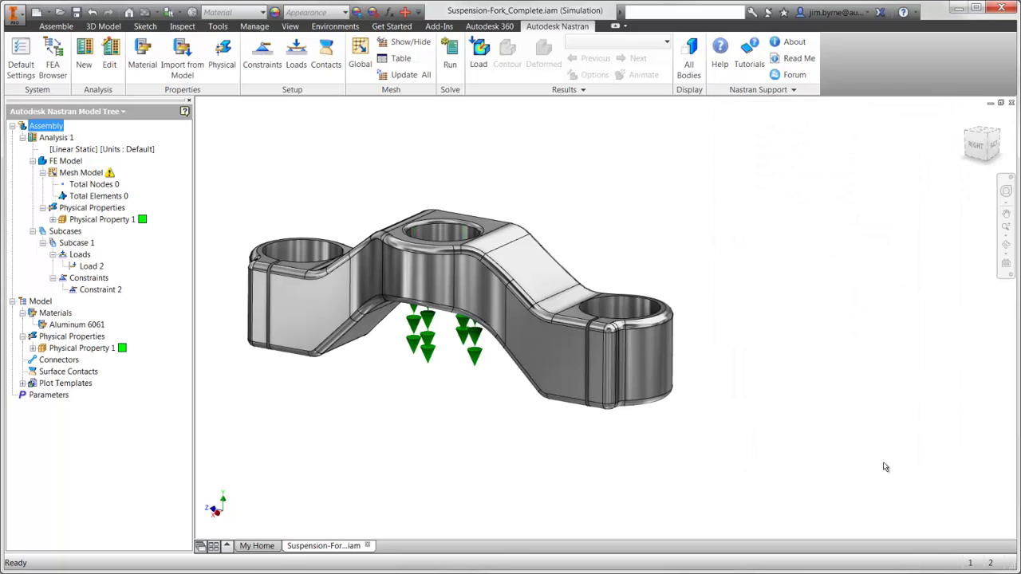
Remesh the fork crown at 5 mm global element size and run the Nastran solve.
click(360, 56)
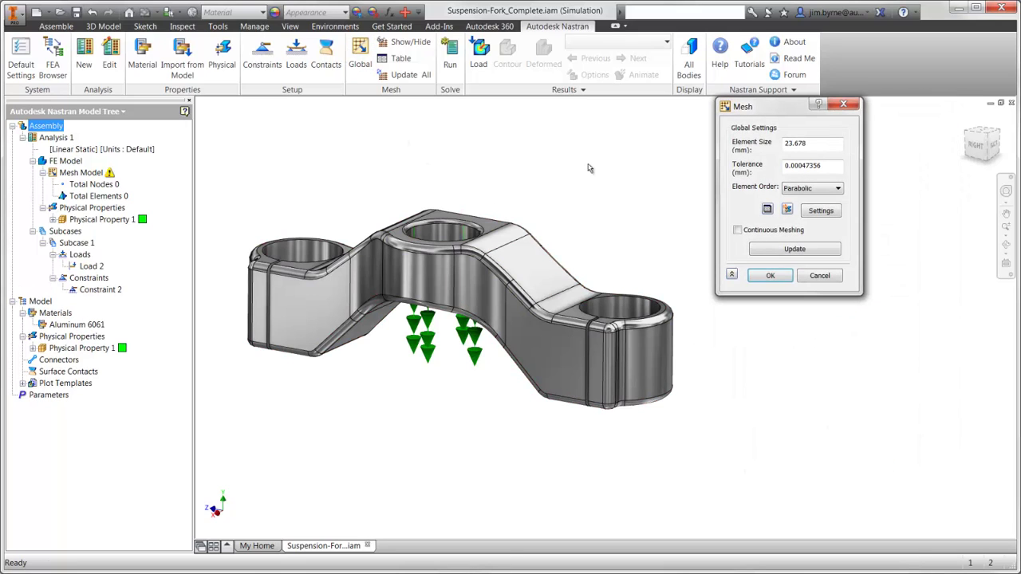
drag(807, 148, 753, 148)
text(5)
click(771, 275)
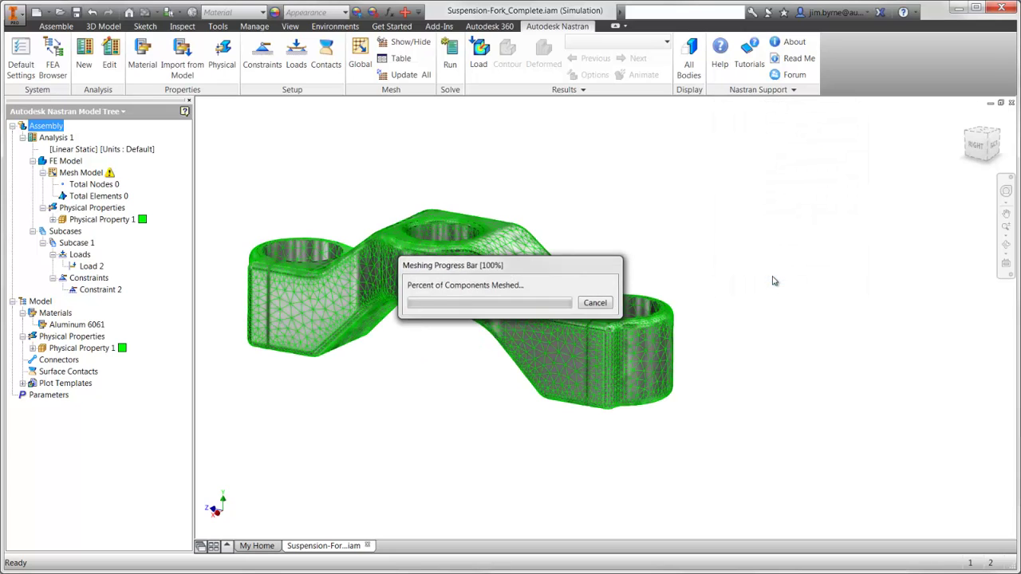
click(449, 59)
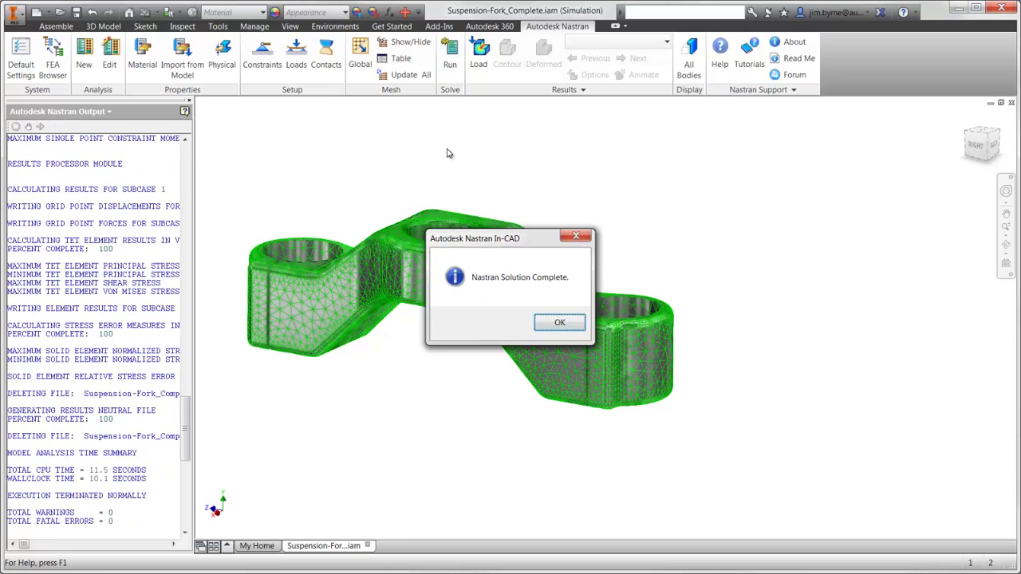
Plot the von Mises stress contour (peak 36.8) with markers hidden, back in the assembly model tree.
click(552, 323)
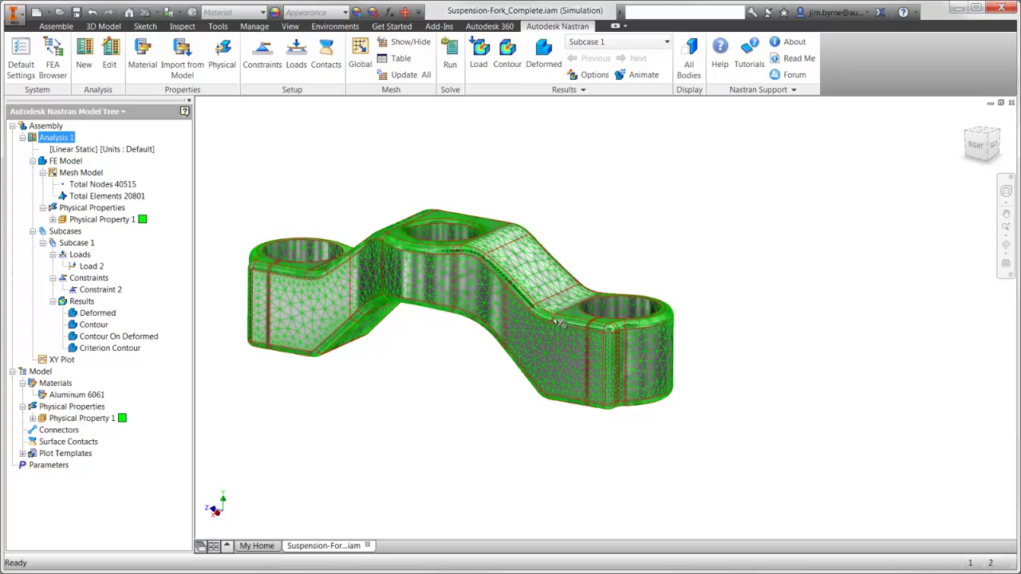
right_click(100, 324)
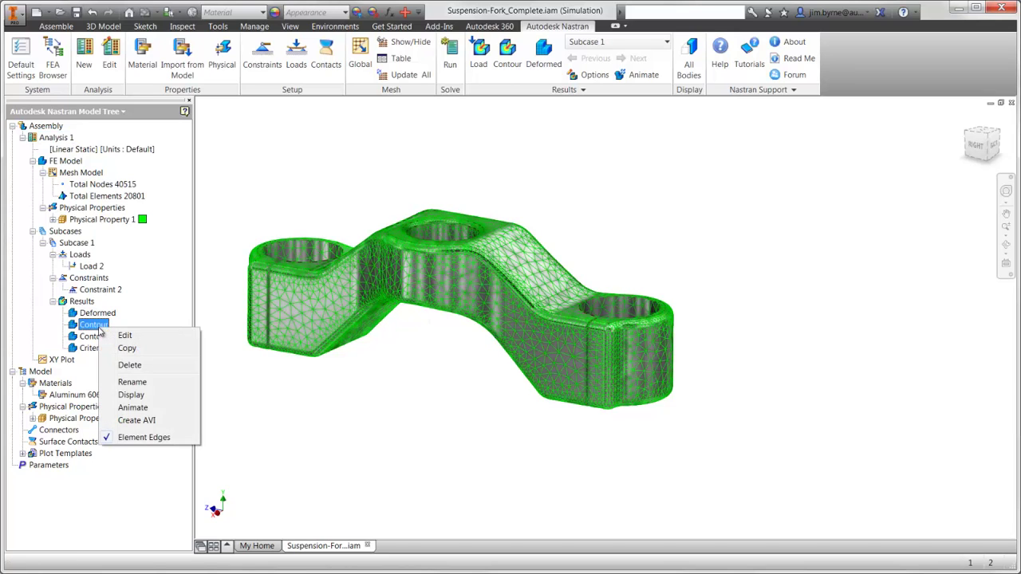
click(119, 335)
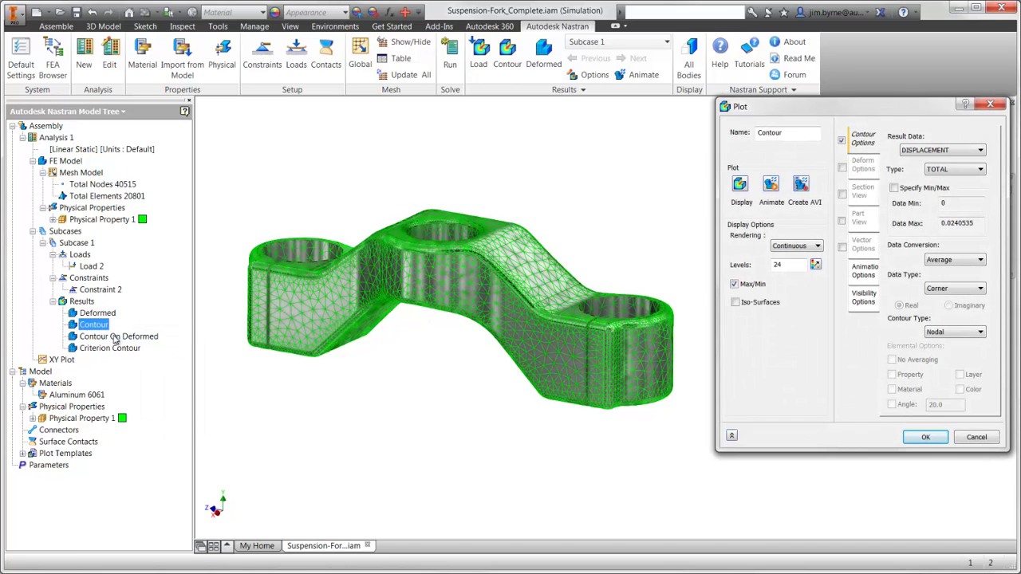
click(931, 151)
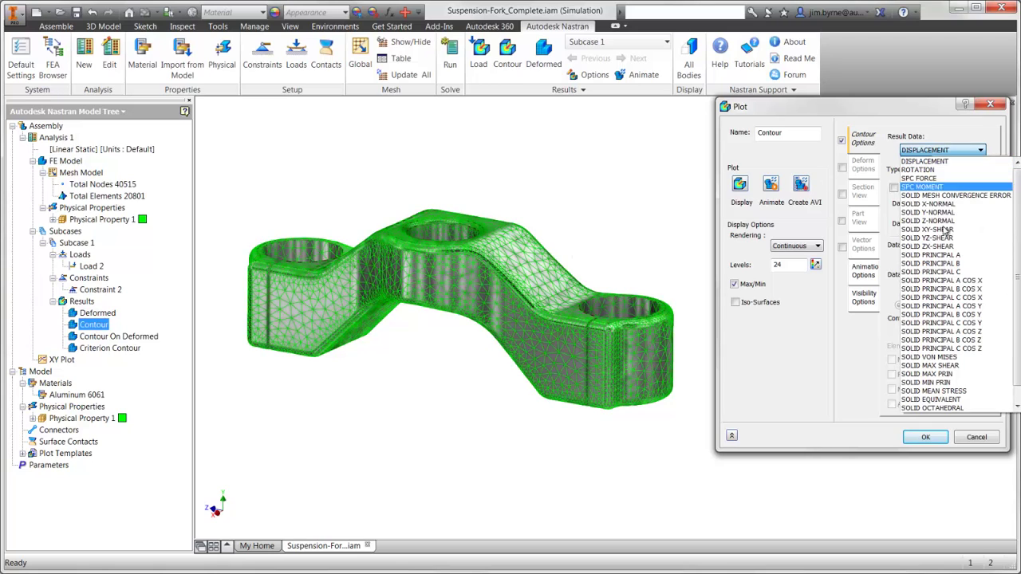
click(948, 357)
click(868, 299)
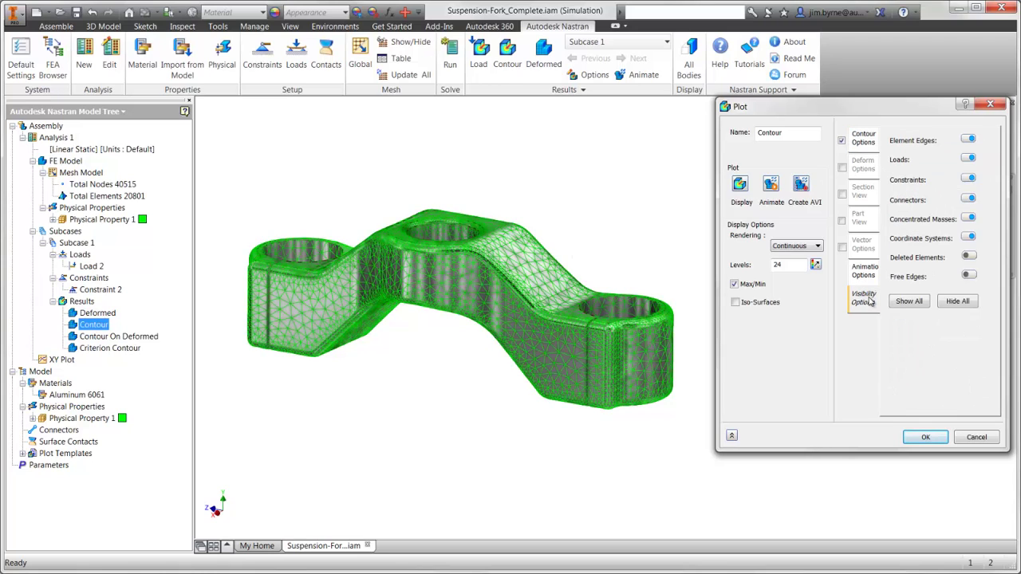
click(957, 301)
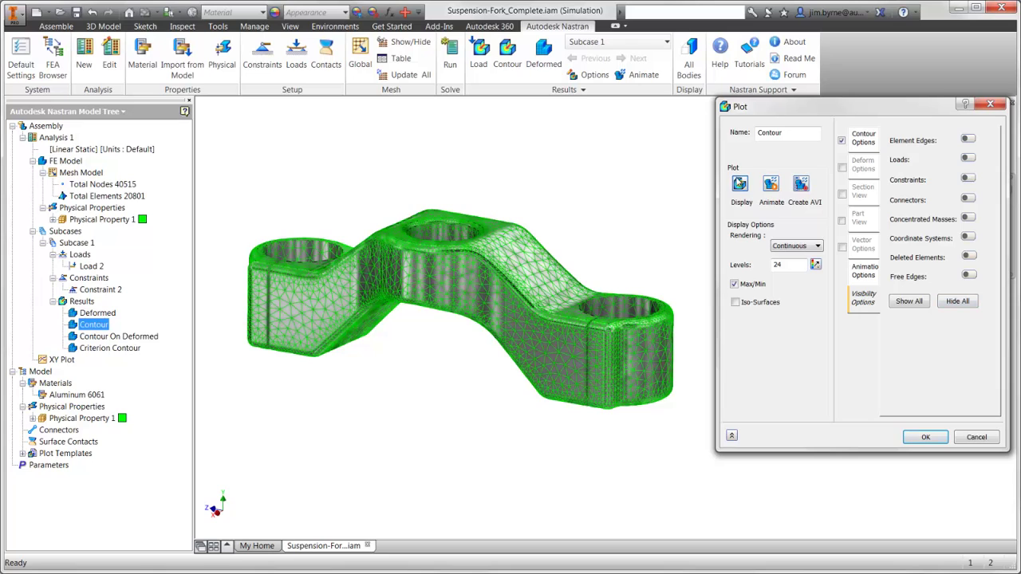
click(740, 184)
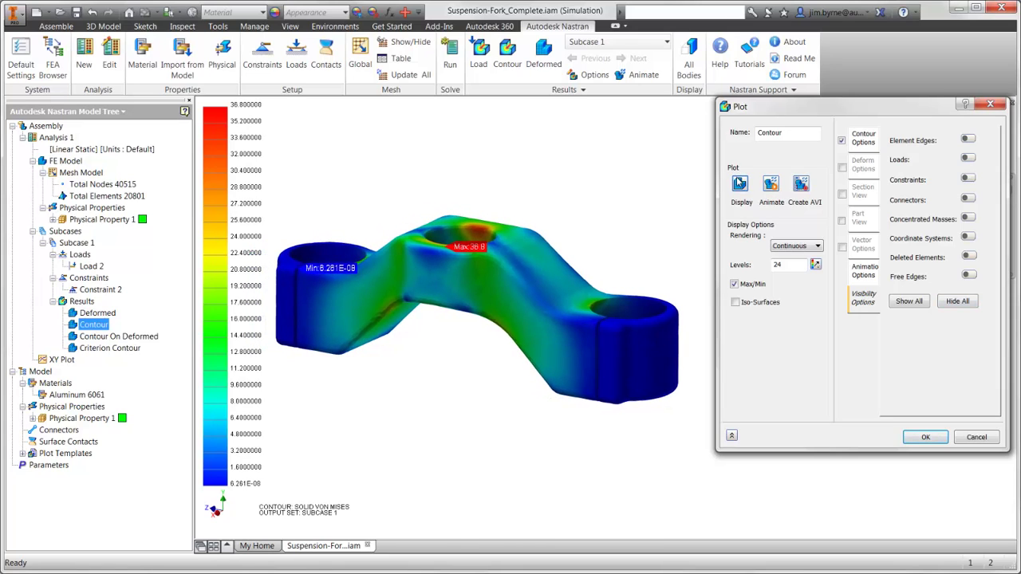
click(926, 437)
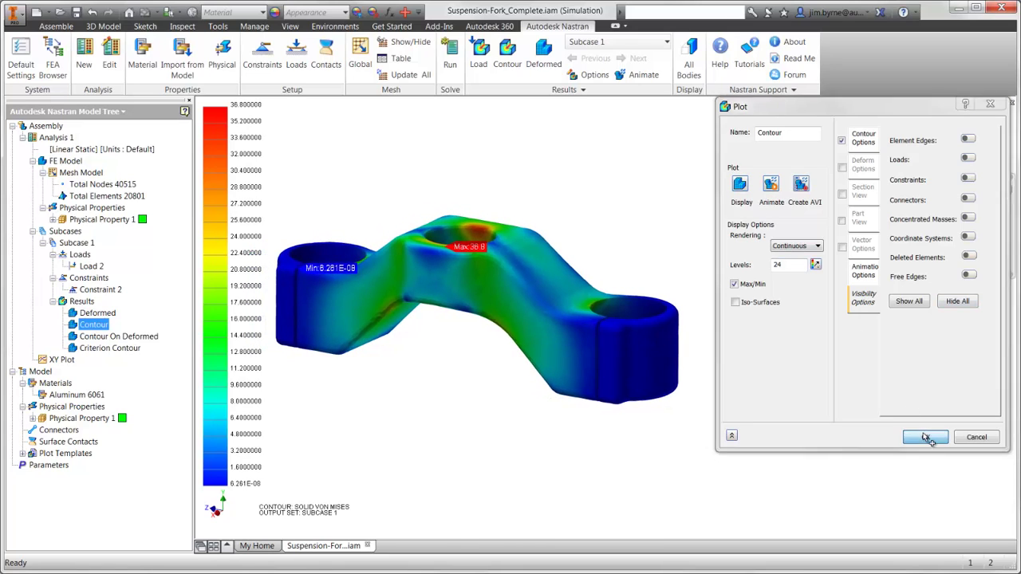
click(52, 65)
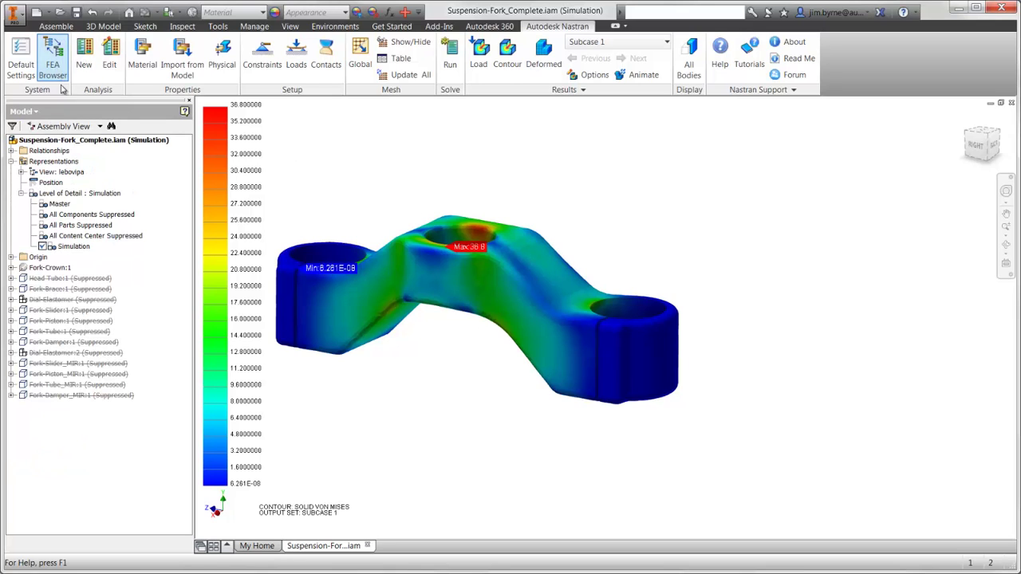
Open Fork-Crown.ipt on its own and view it from front and home isometric.
right_click(40, 269)
click(60, 289)
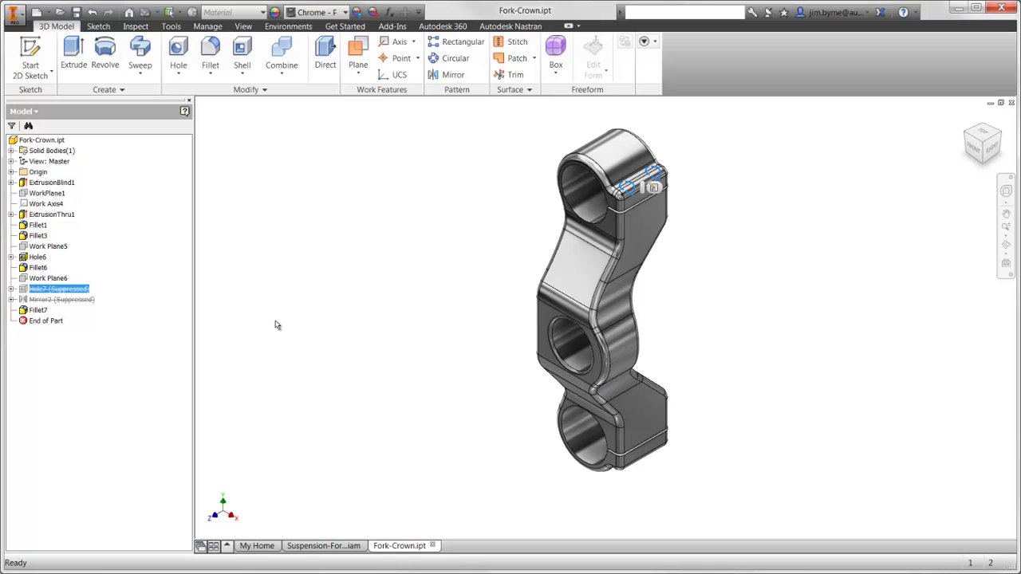
key(F5)
key(F6)
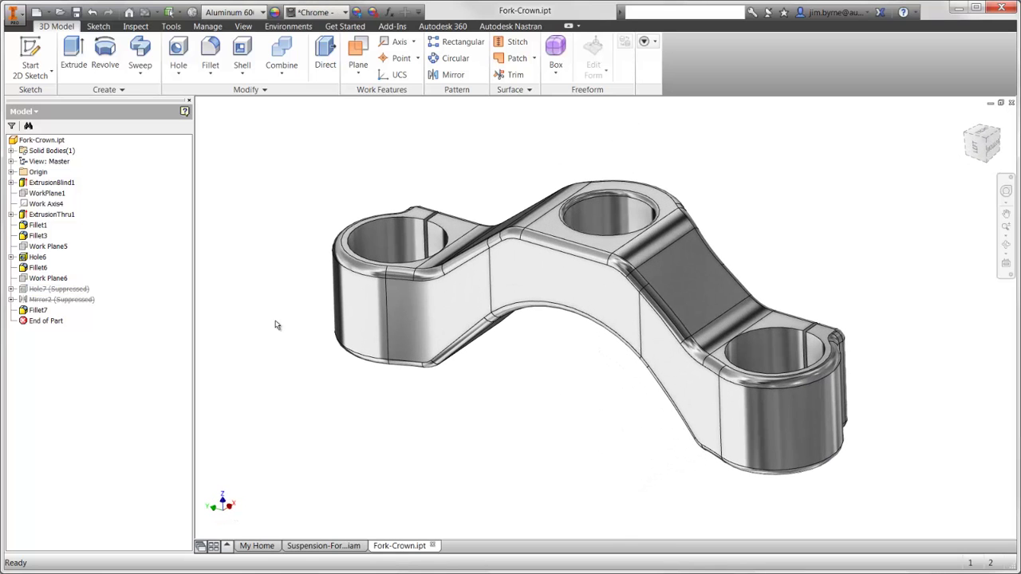
In the ExtrusionBlind1 sketch, change .847 to .75 and 3.000 to 1.75, then finish the sketch.
right_click(55, 183)
click(88, 236)
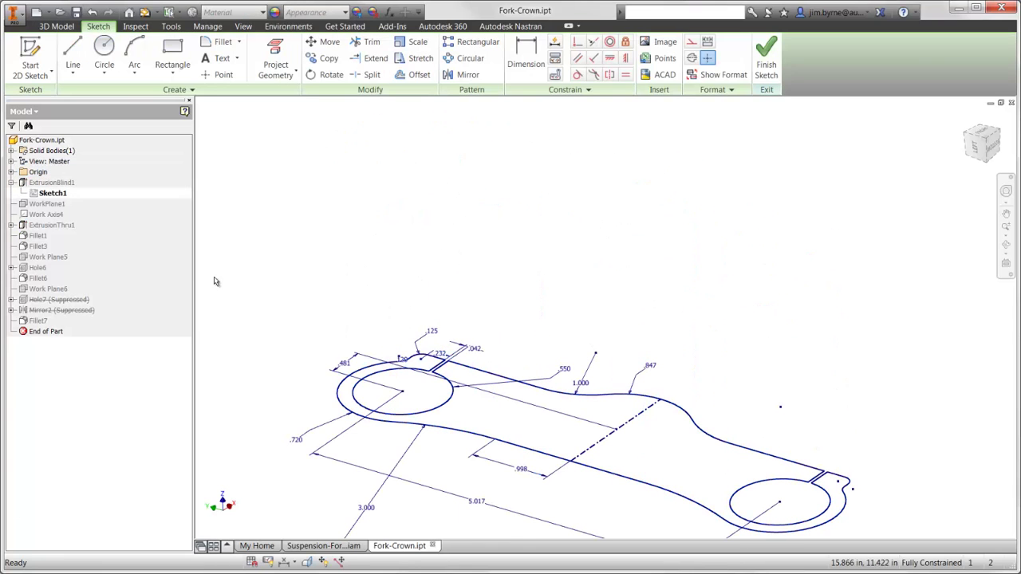
double_click(649, 367)
text(.75)
key(Return)
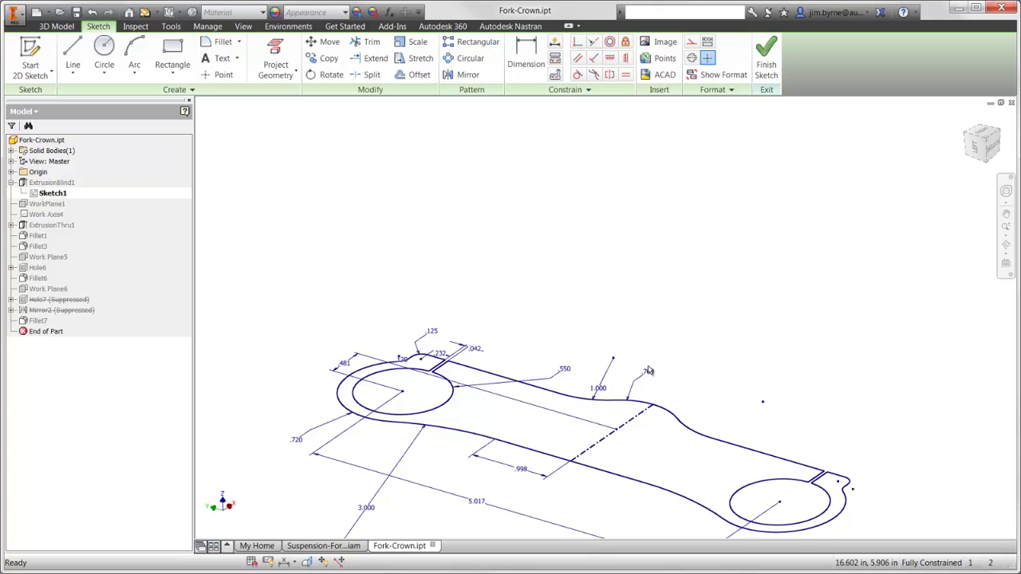
double_click(367, 509)
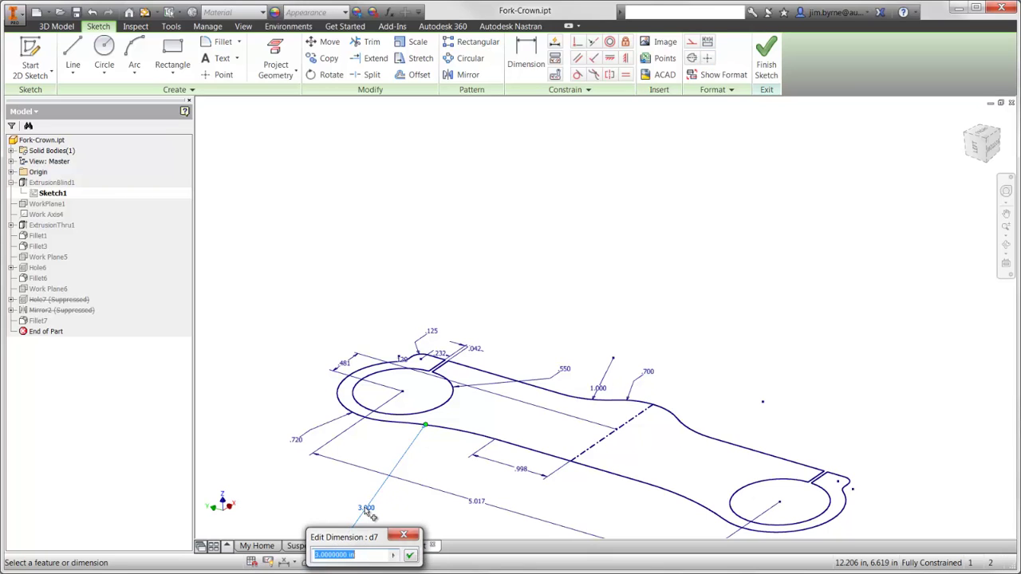
text(1.75)
key(Return)
right_click(367, 512)
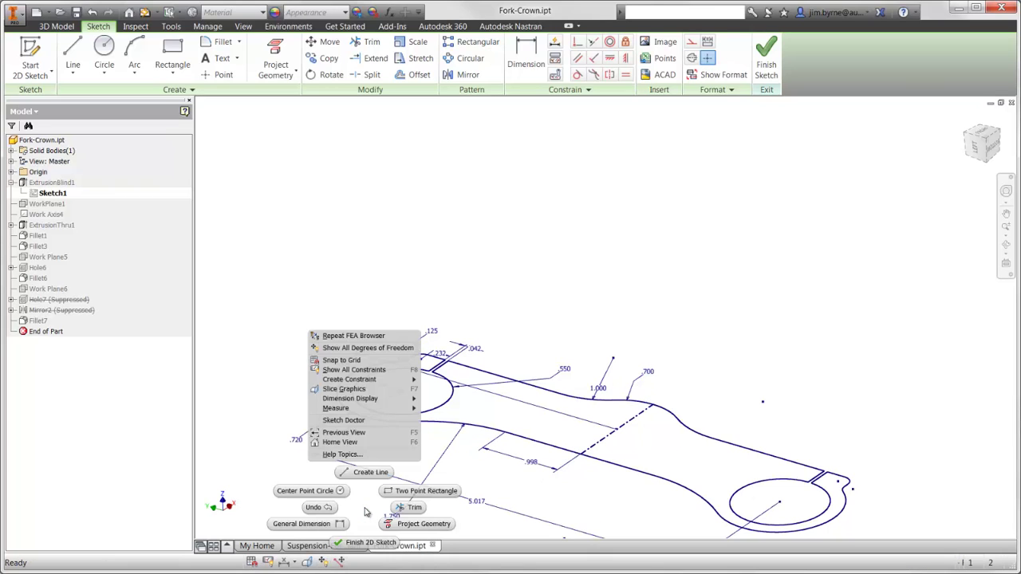
click(370, 542)
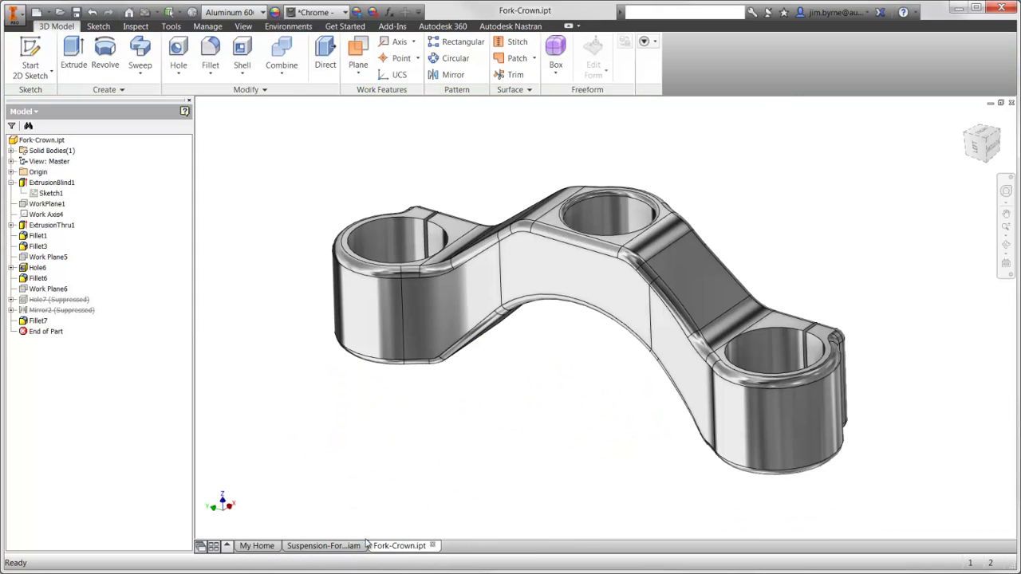
In the ExtrusionThru1 sketch, change 1.200 to .6 and 1.400 to 1.8, then finish the sketch.
right_click(67, 230)
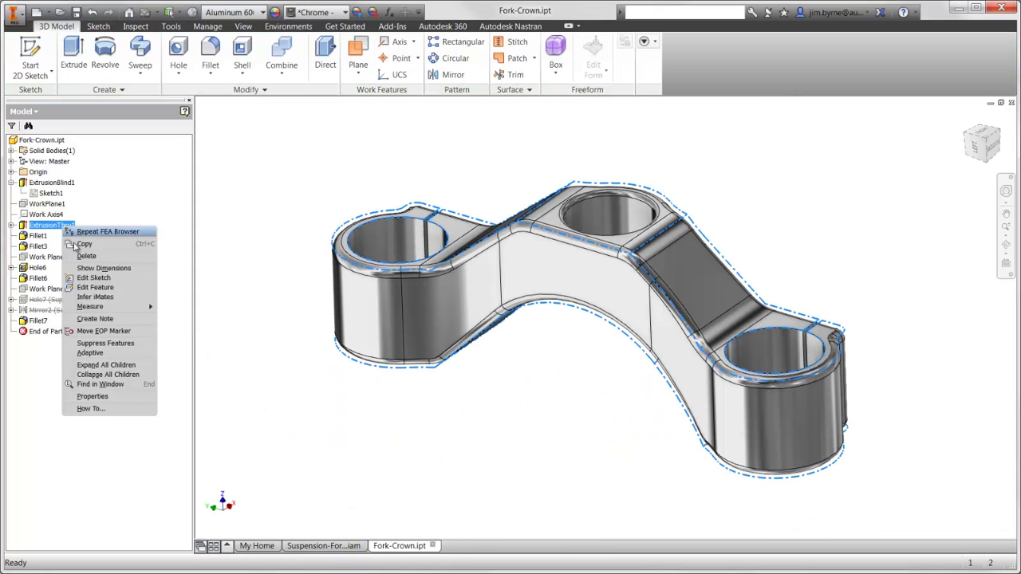
click(104, 275)
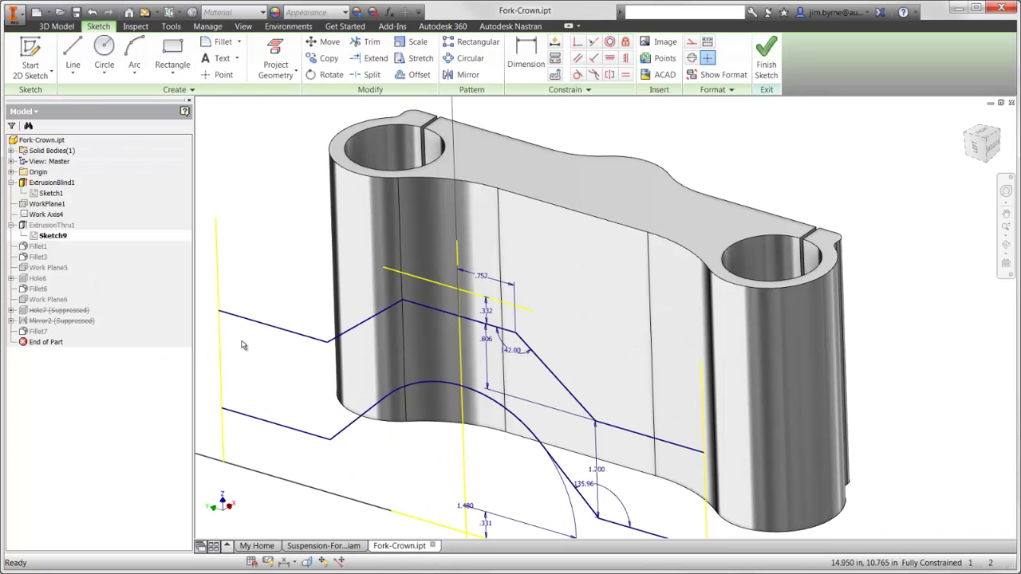
double_click(598, 471)
text(.6)
key(Return)
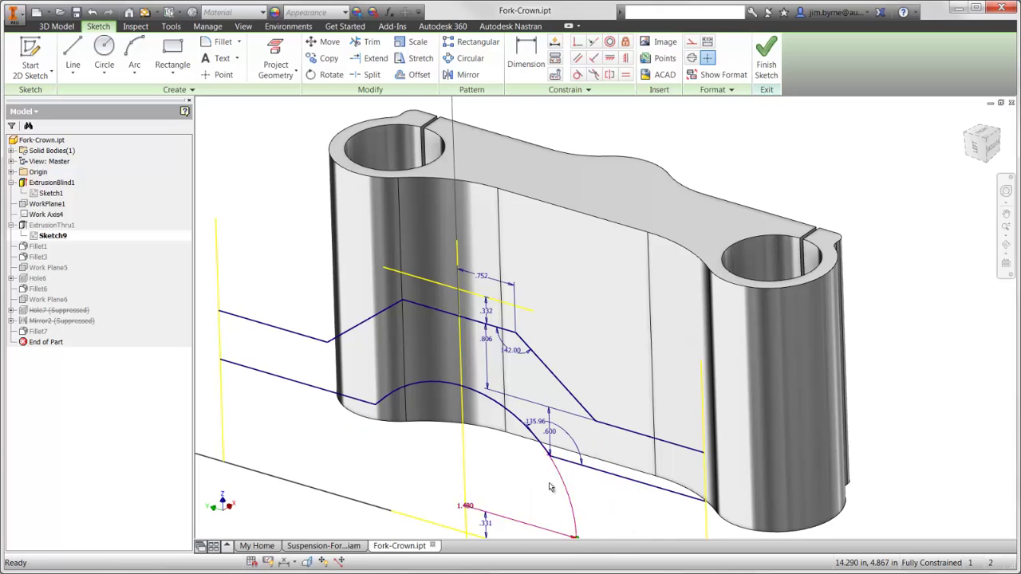
double_click(469, 507)
text(1.)
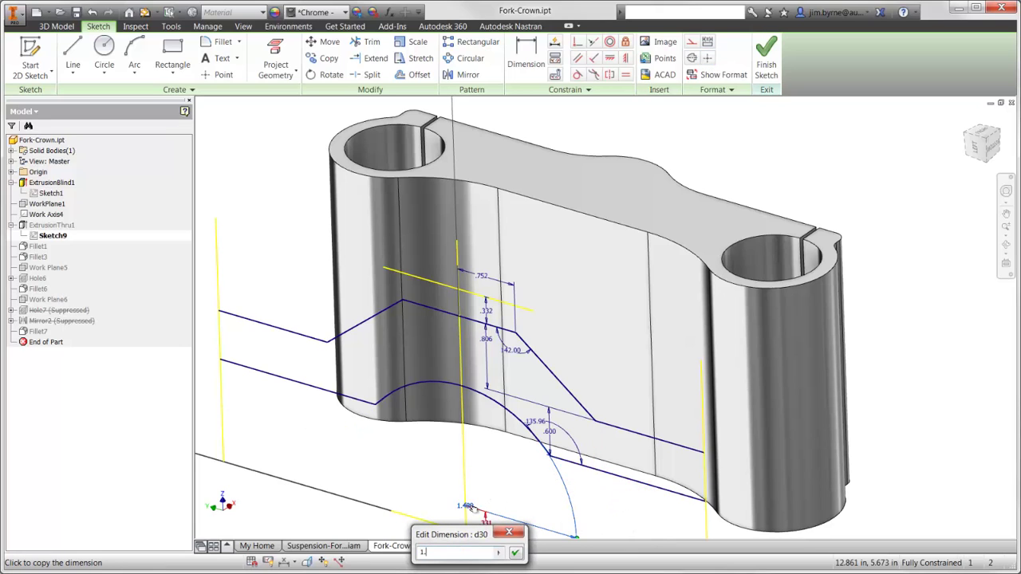
text(8)
key(Return)
right_click(471, 508)
click(480, 541)
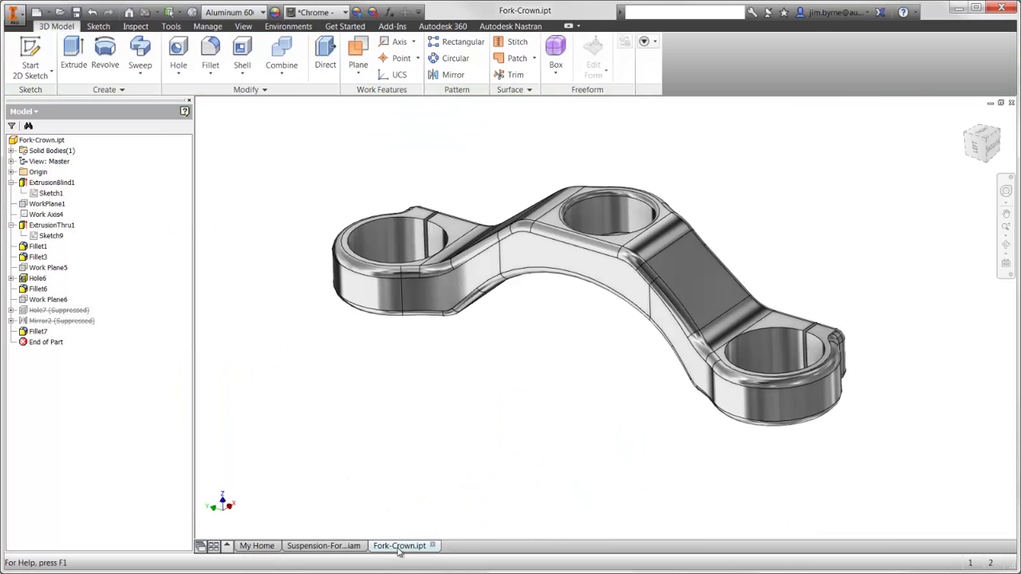
Update the assembly mesh, rerun Nastran, and show the von Mises contour peaking at 130.1.
click(323, 546)
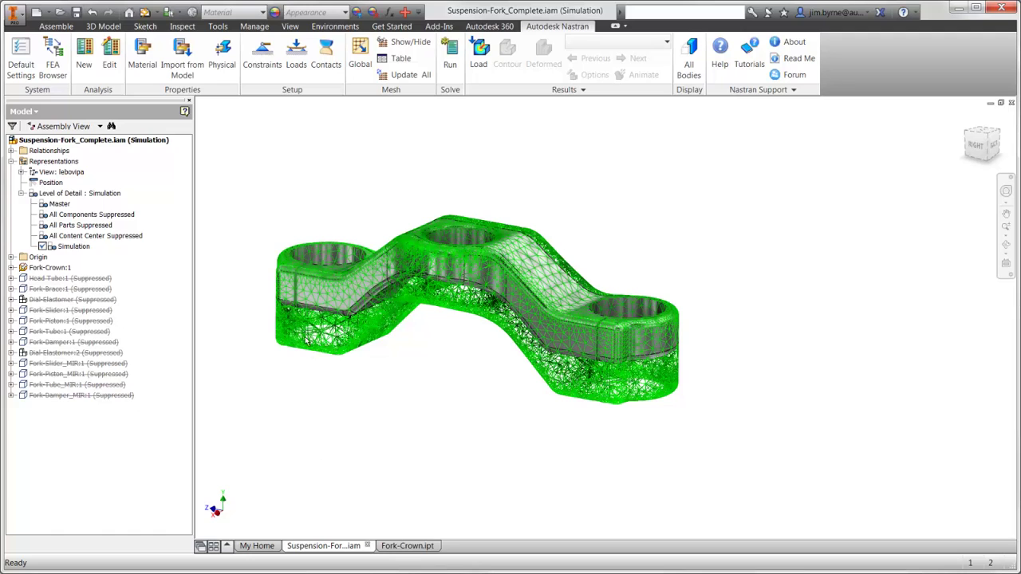
click(411, 75)
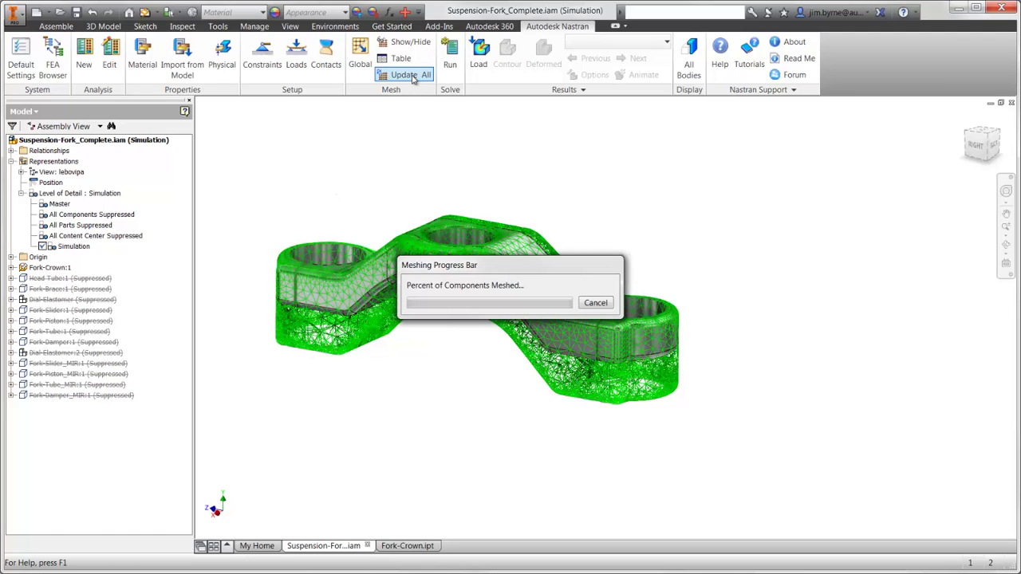
click(450, 64)
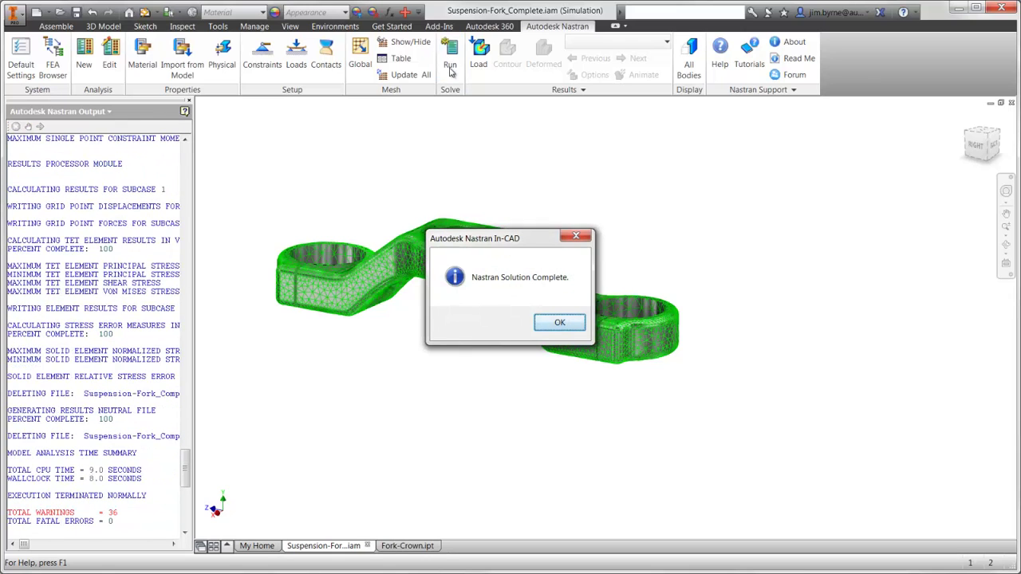
click(560, 322)
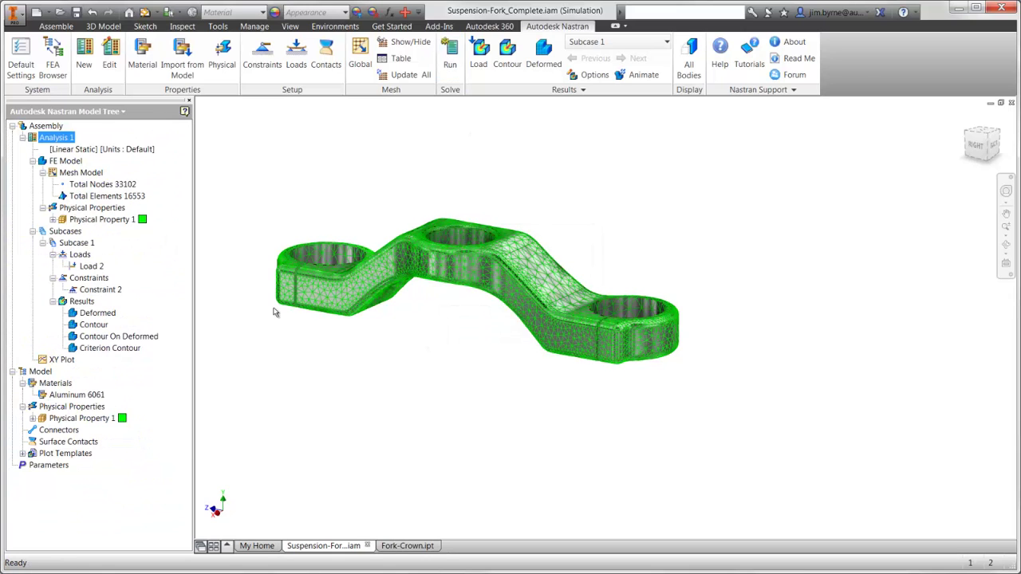
double_click(94, 325)
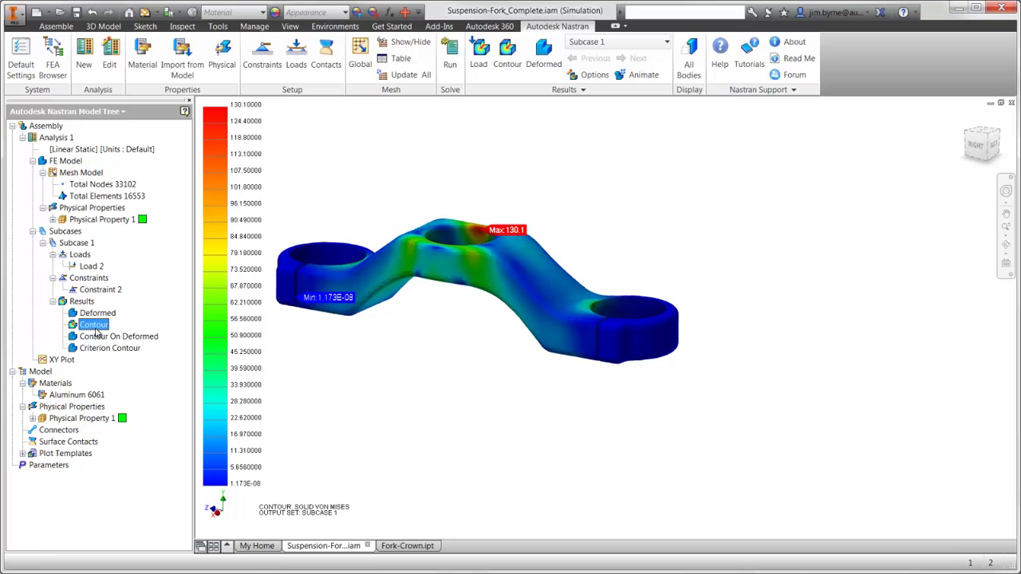
right_click(70, 142)
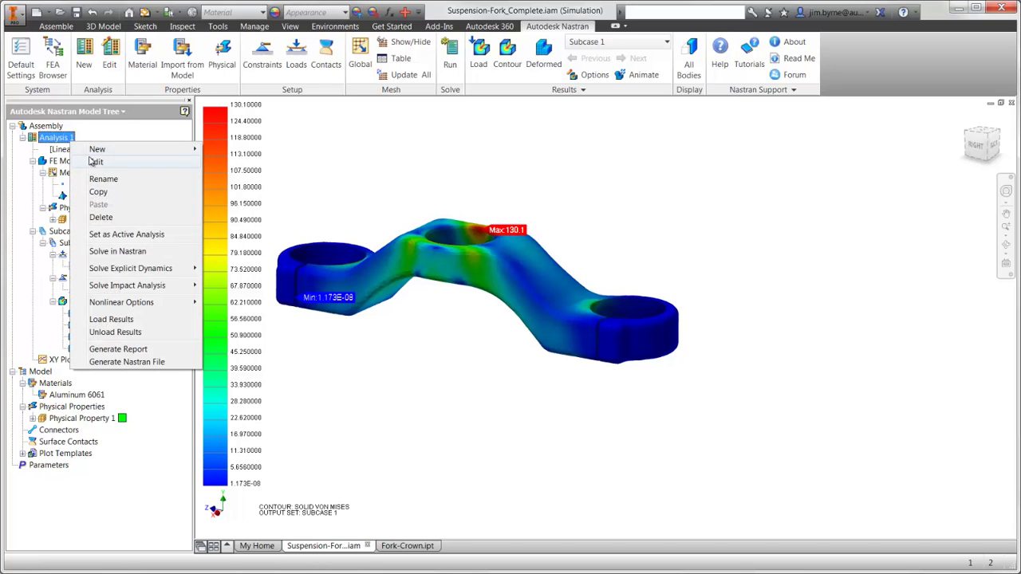
Make Analysis 1 a Multi-Axial Fatigue analysis and open the Aluminum 6061 material under Physical Property 1.
click(94, 161)
click(361, 139)
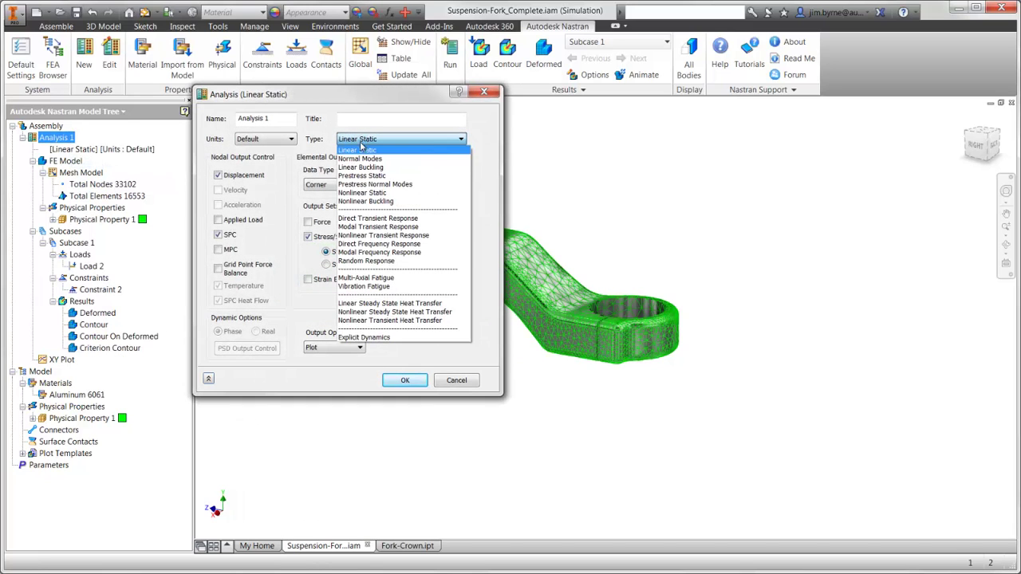
click(364, 278)
click(403, 380)
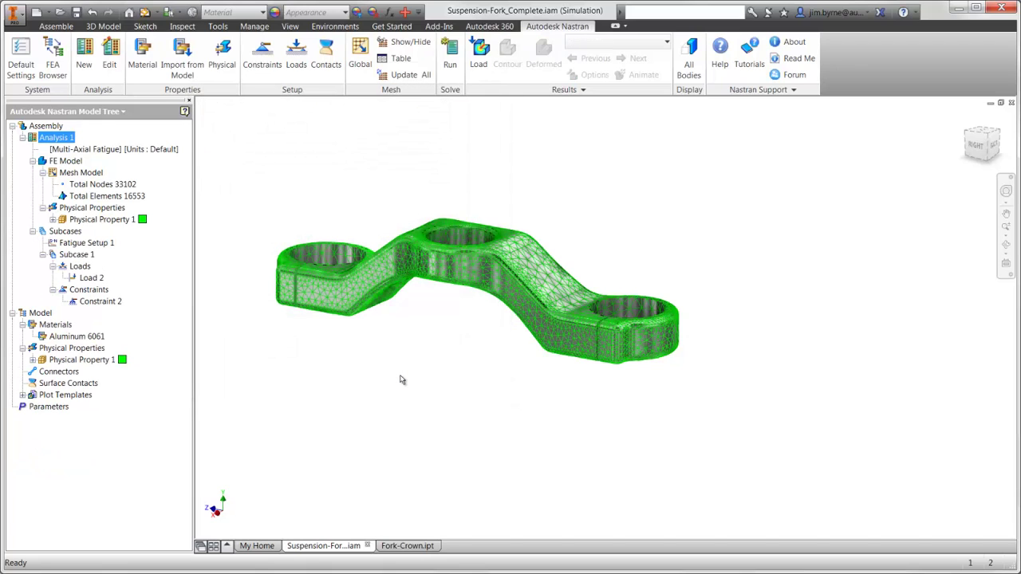
click(54, 220)
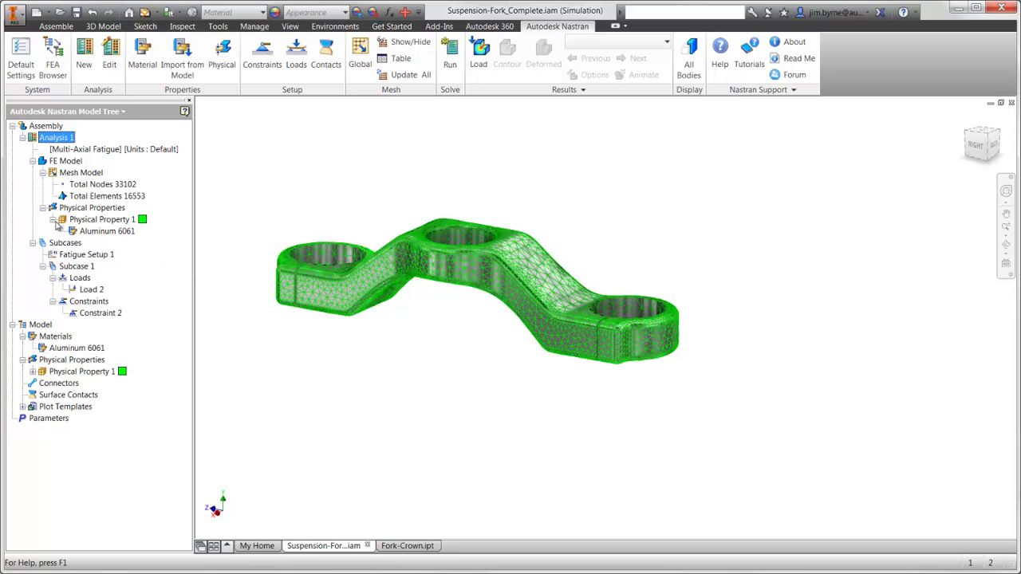
double_click(99, 232)
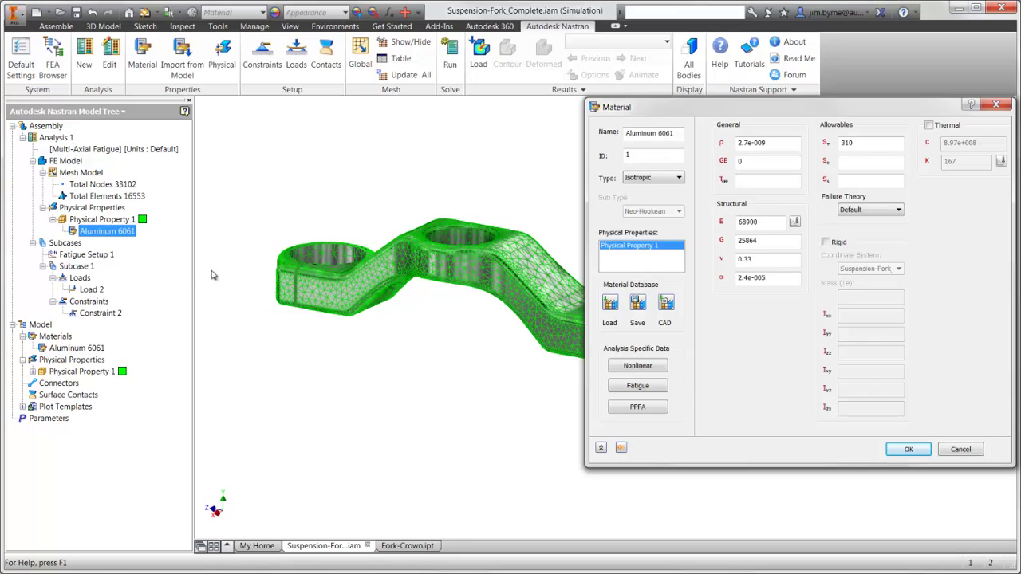
Enable Aluminum 6061 fatigue with S-N data Su 200, Se 75, N1 1000, checking the S-N plot.
click(622, 387)
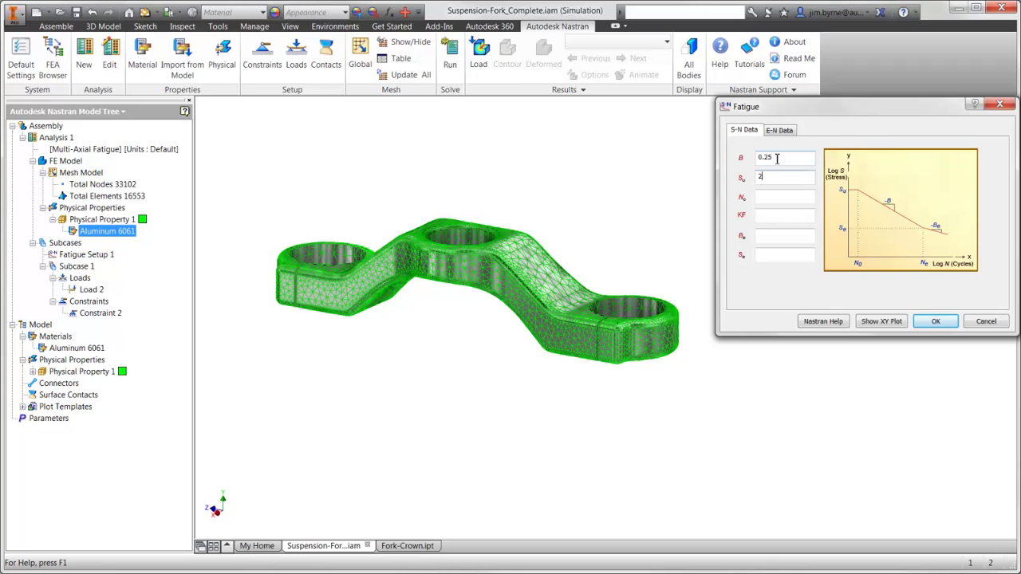
key(Tab)
text(5)
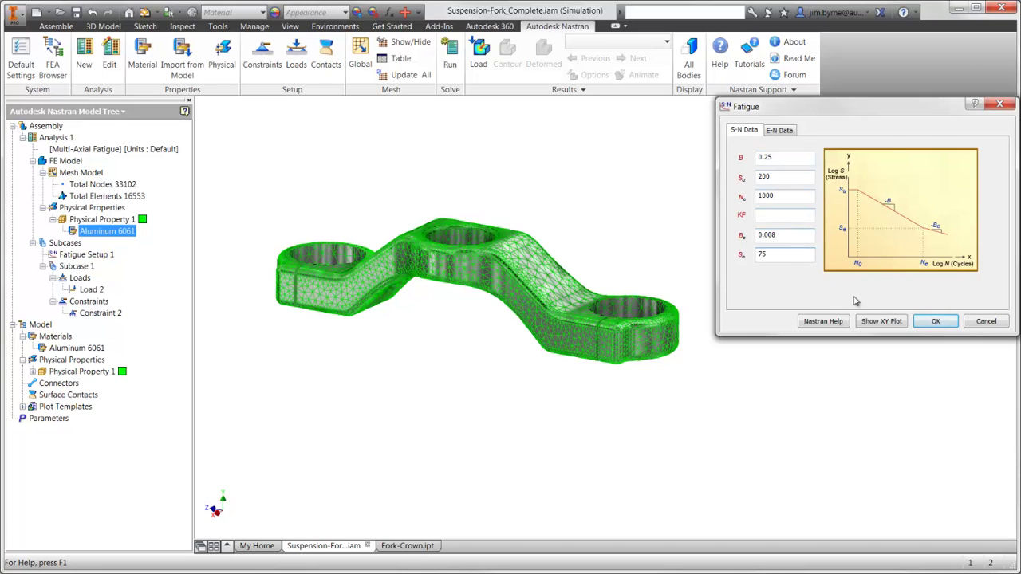
click(882, 320)
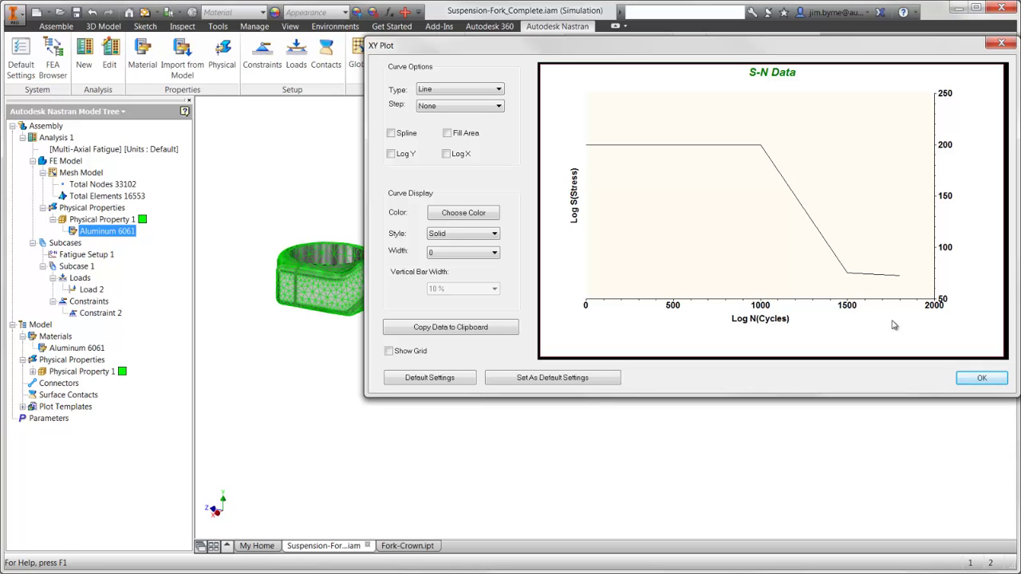
key(Escape)
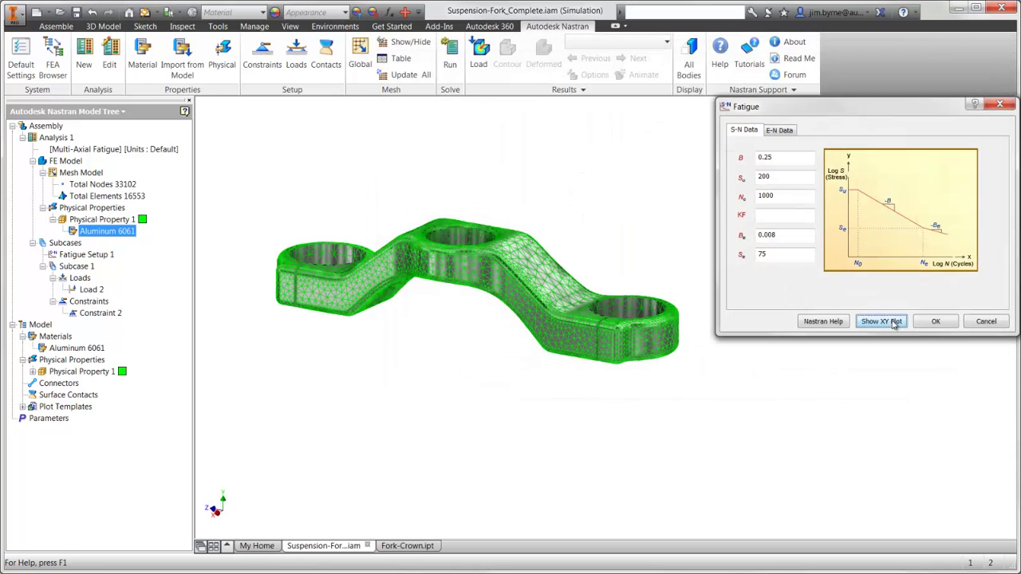
click(933, 321)
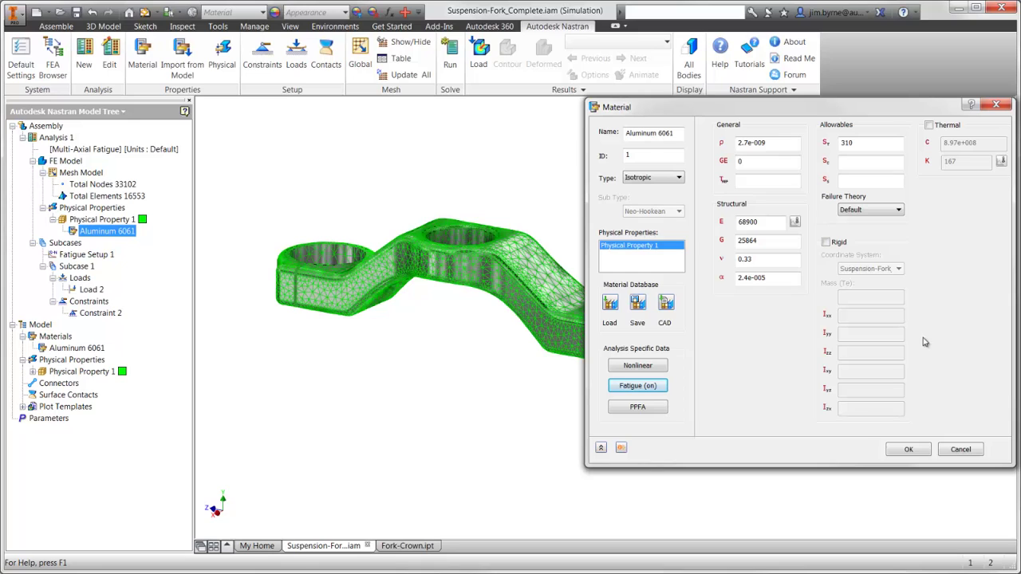
click(908, 452)
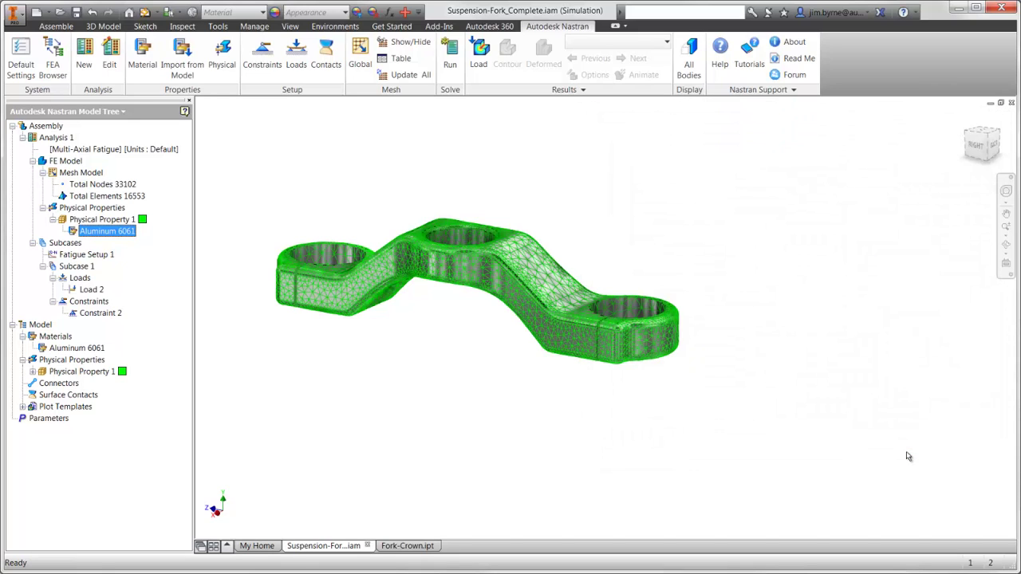
Give Load 2 a new load history table with points (0,0), (0.5,1) and (1,0).
double_click(91, 290)
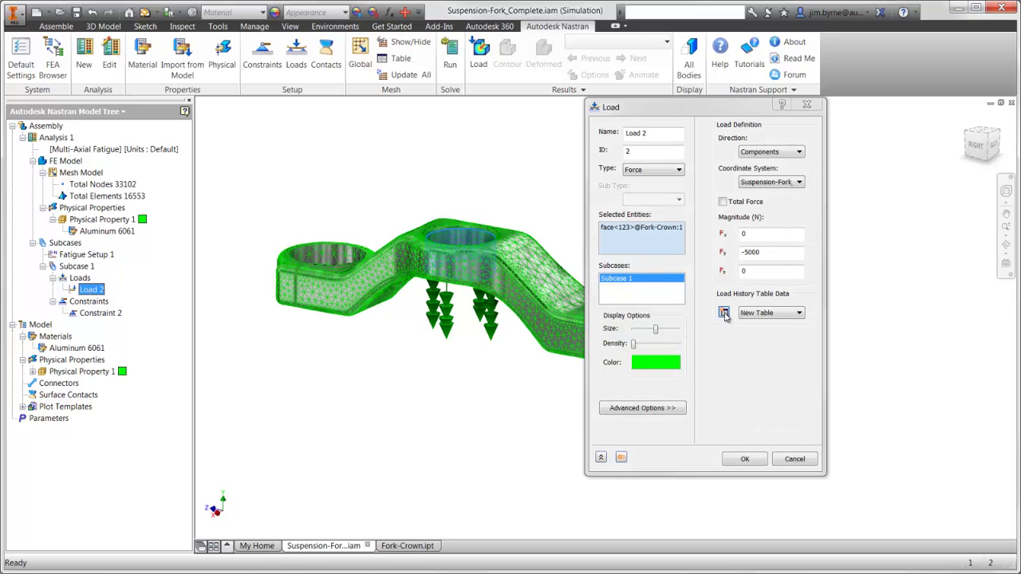
key(Escape)
click(712, 168)
text(0)
key(Tab)
text(0)
key(Tab)
text(0.5)
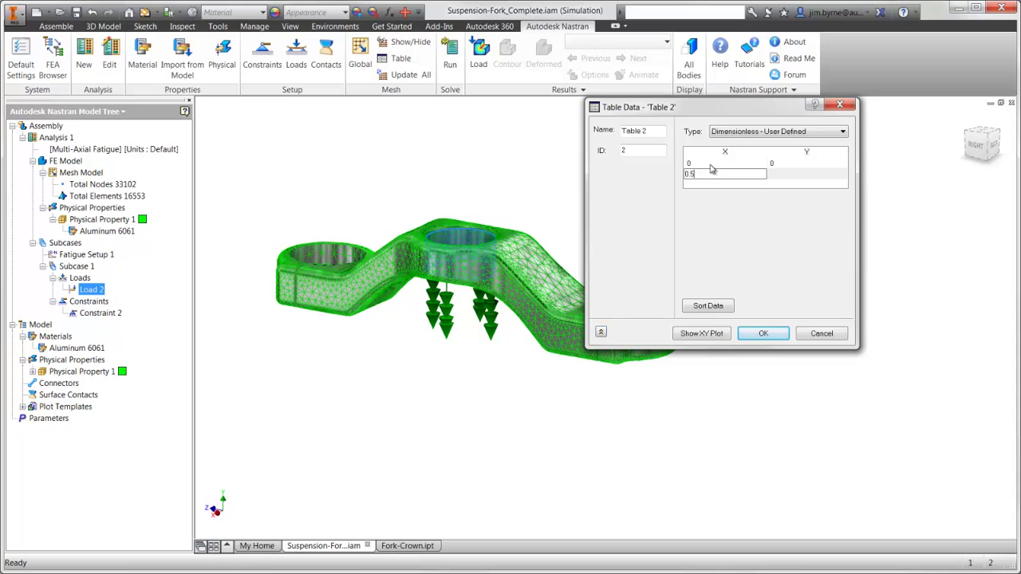
key(Tab)
text(1)
key(Tab)
text(1)
key(Tab)
text(0)
key(Tab)
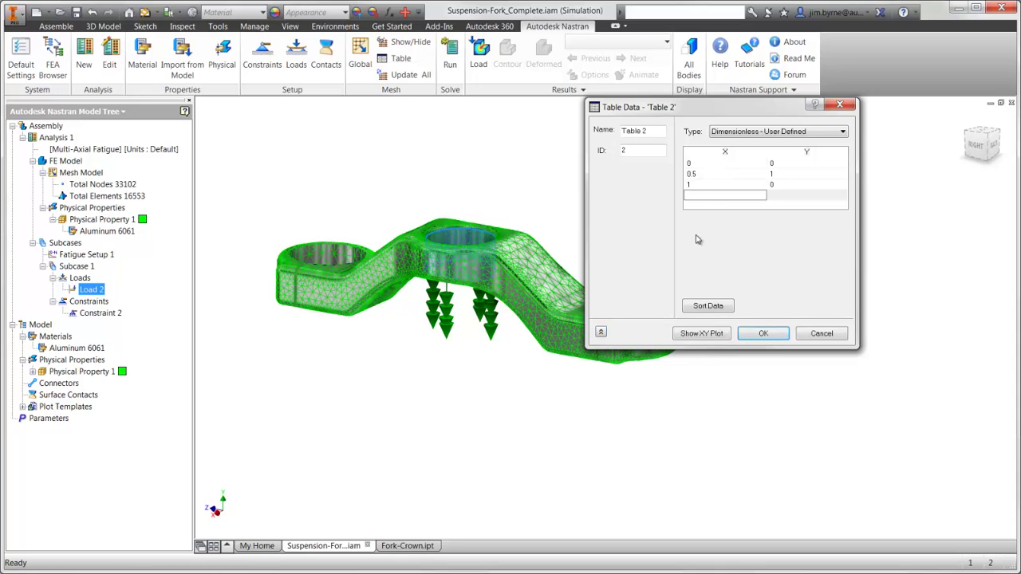
Check the triangular XY plot, then accept Table 2 and apply it to Load 2.
click(702, 334)
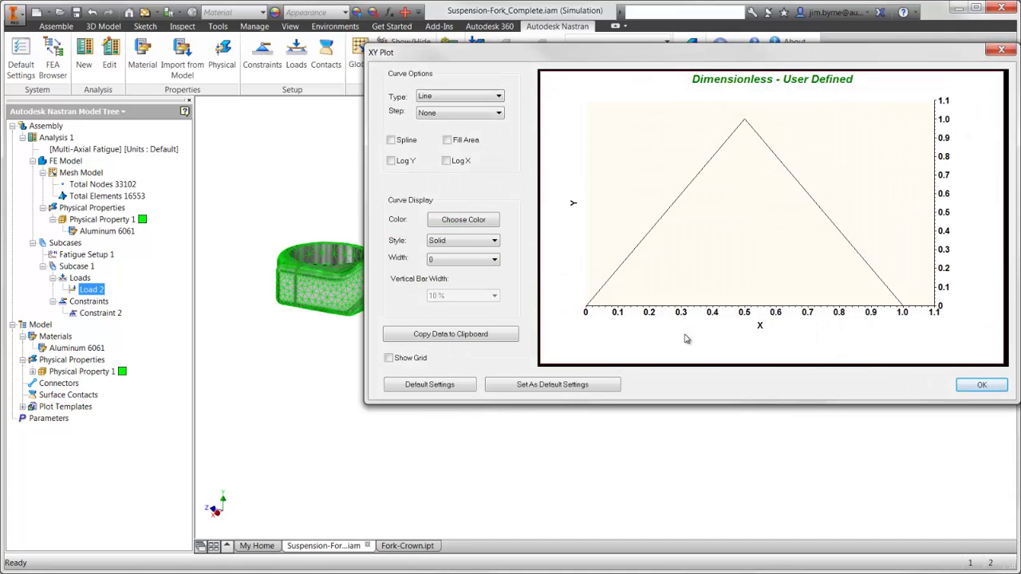
click(971, 388)
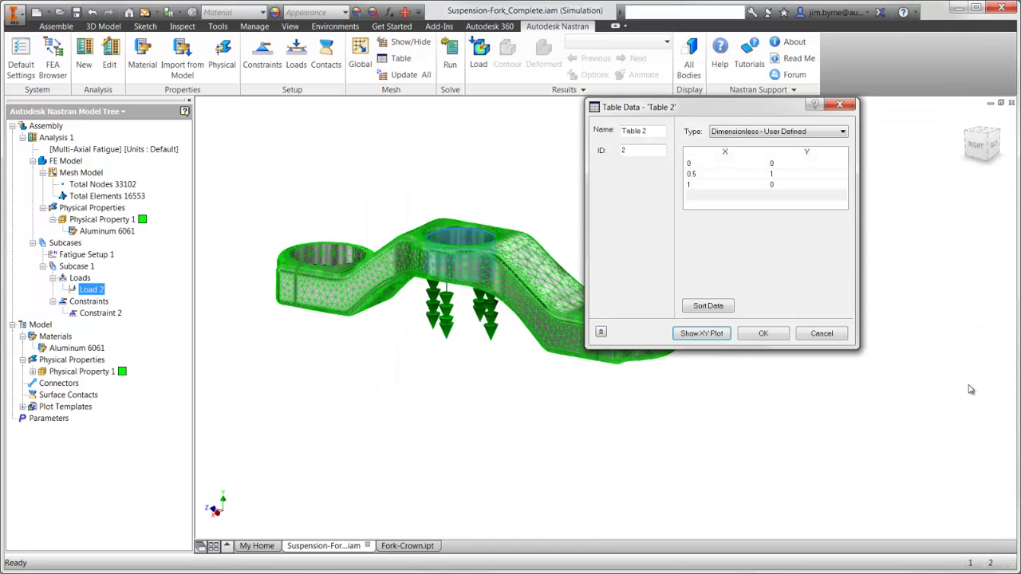
click(763, 334)
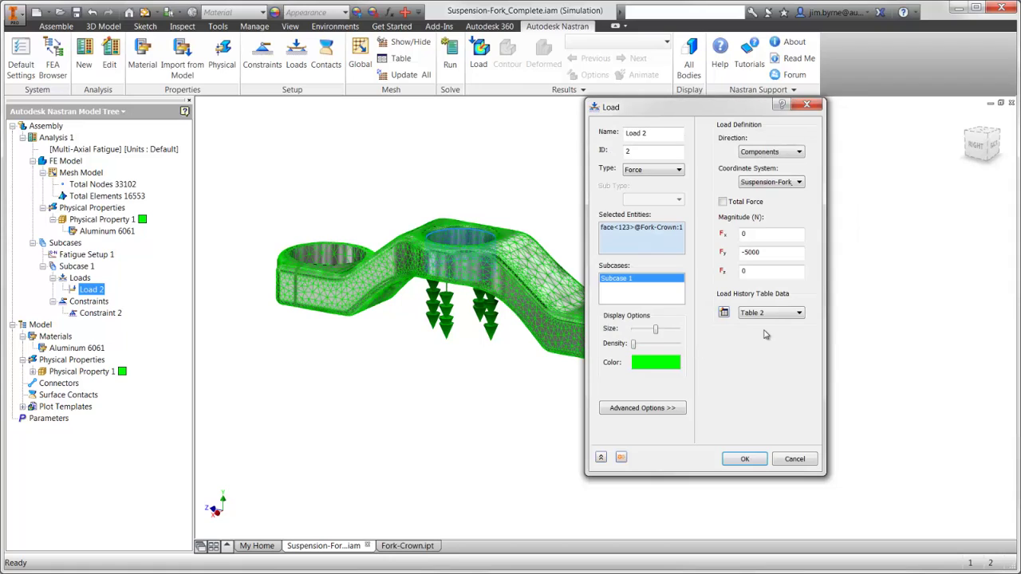
click(744, 458)
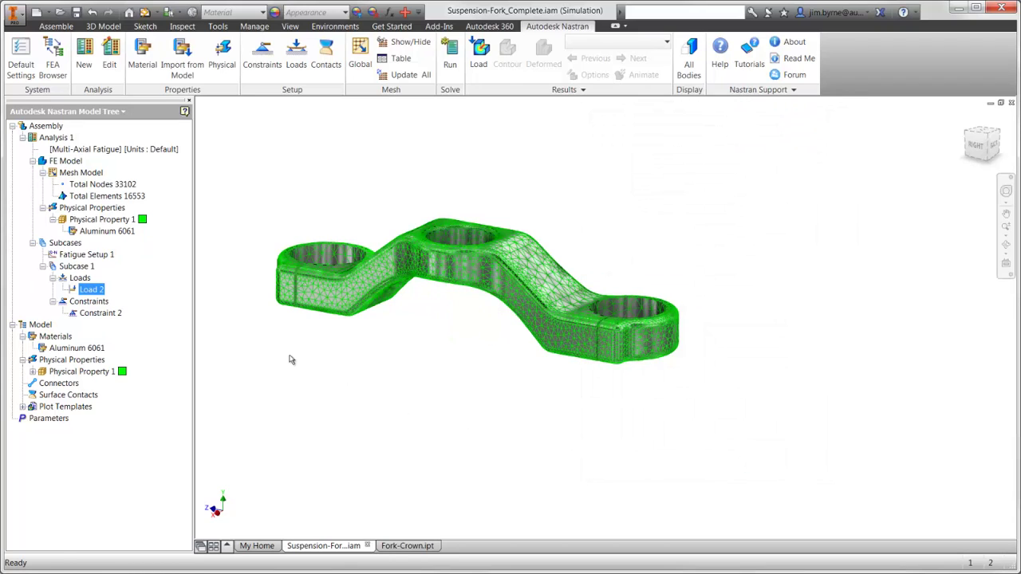
Change Fatigue Setup 1 from Maximum principal to von Mises and run the fatigue solve.
double_click(86, 255)
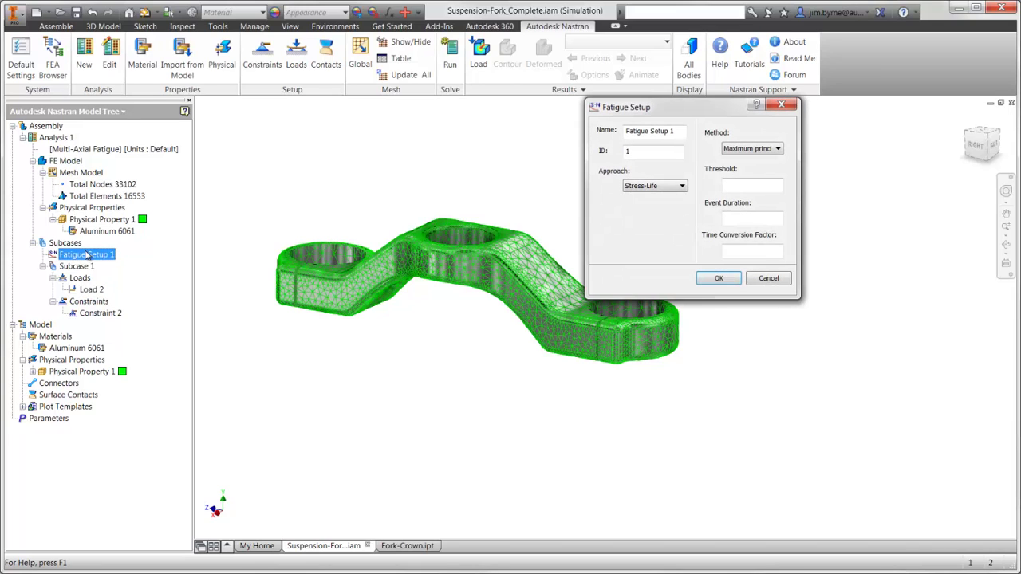
click(762, 149)
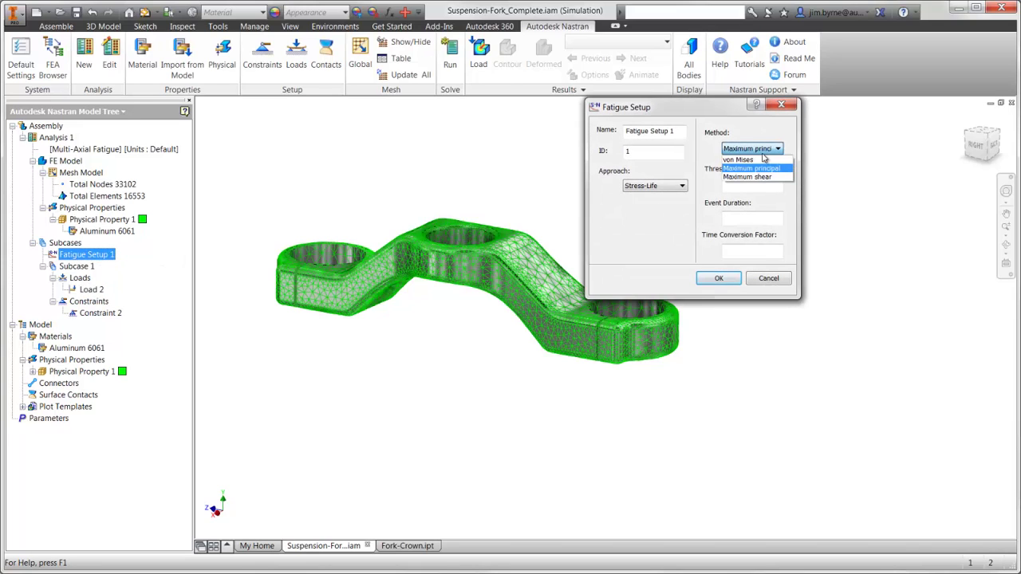
click(761, 162)
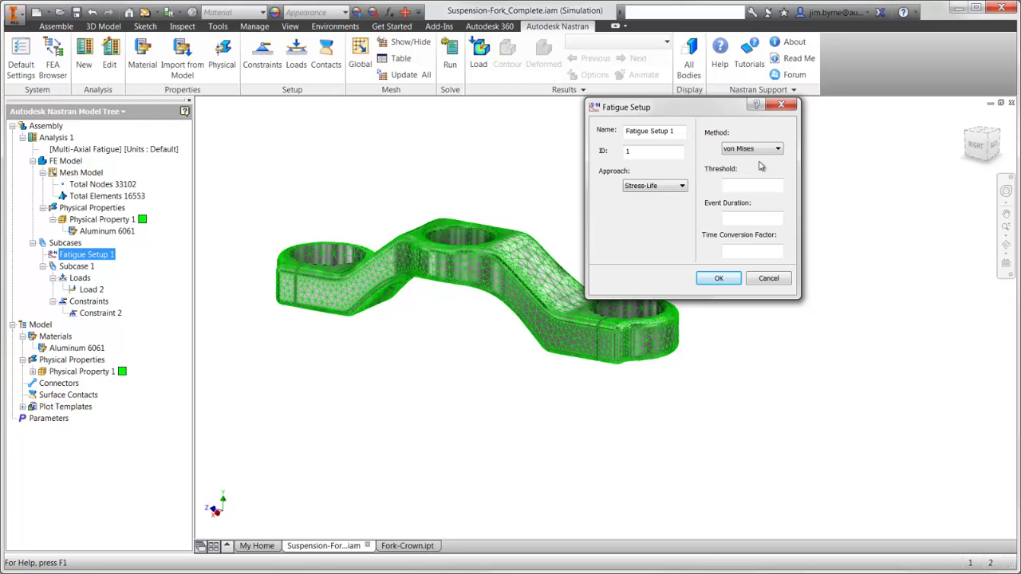
click(724, 278)
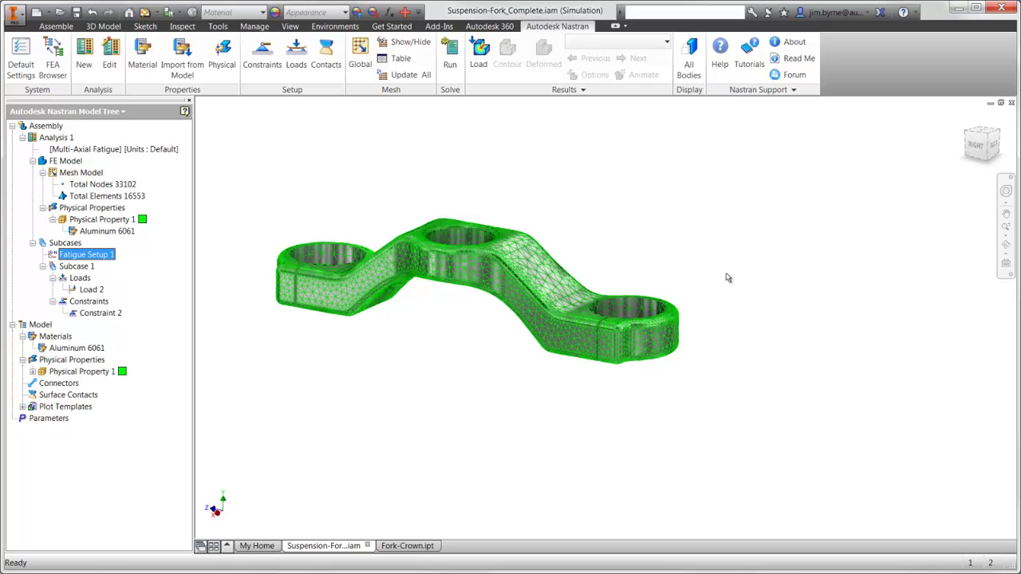
click(450, 74)
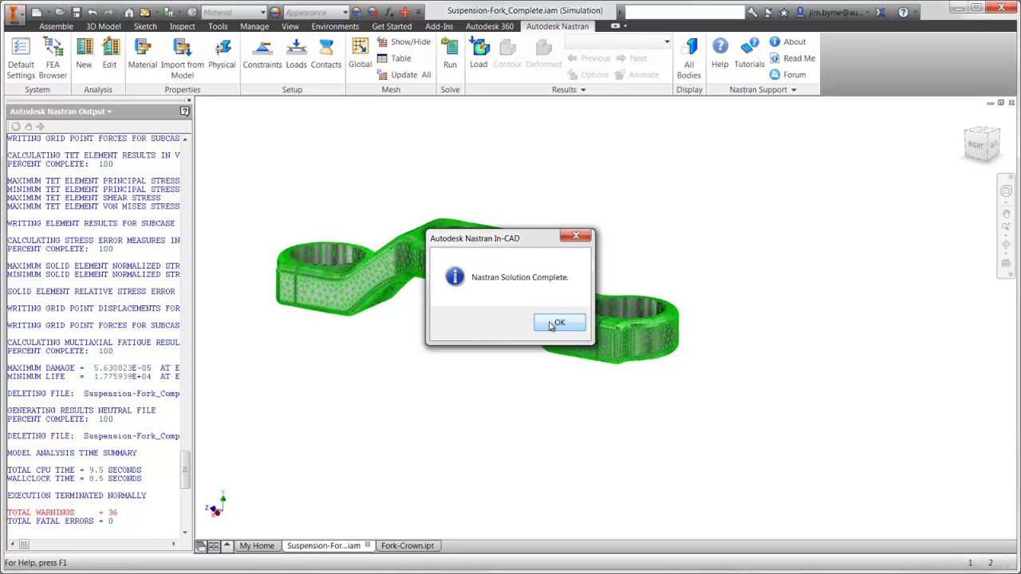
Hide all element edges and overlays on the Life Contour plot, then show the von Mises stress contour.
click(558, 324)
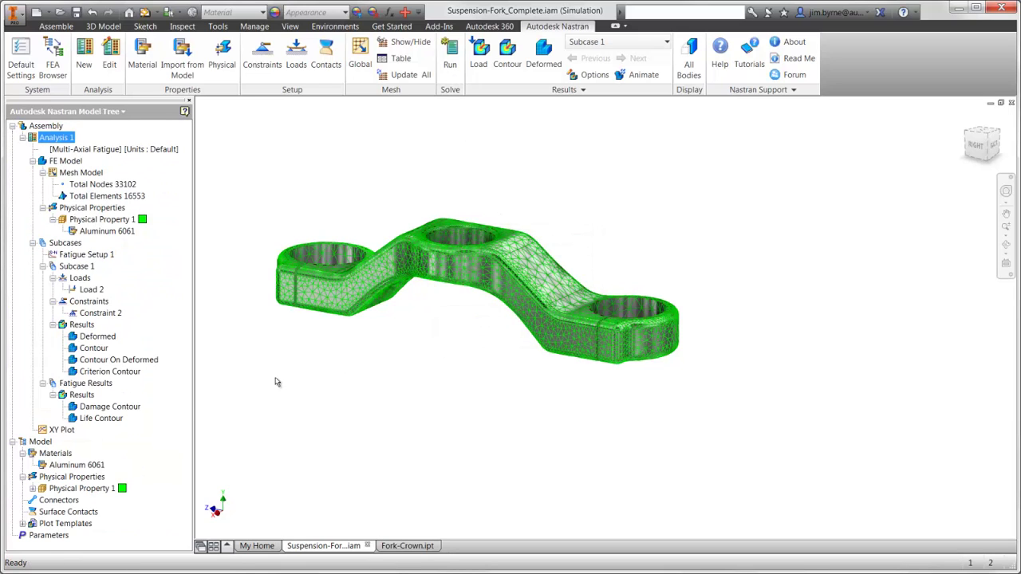
right_click(113, 419)
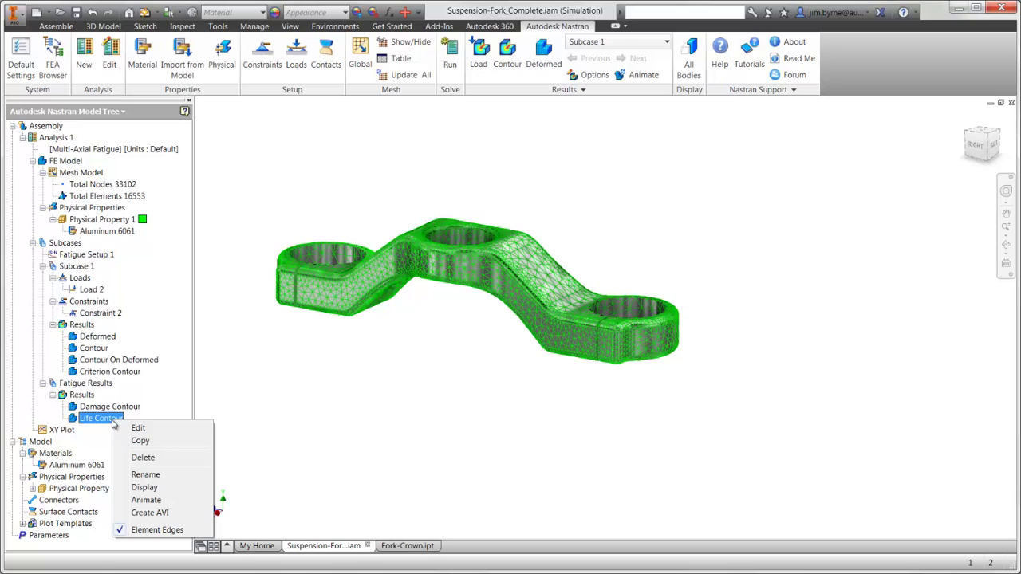
click(122, 428)
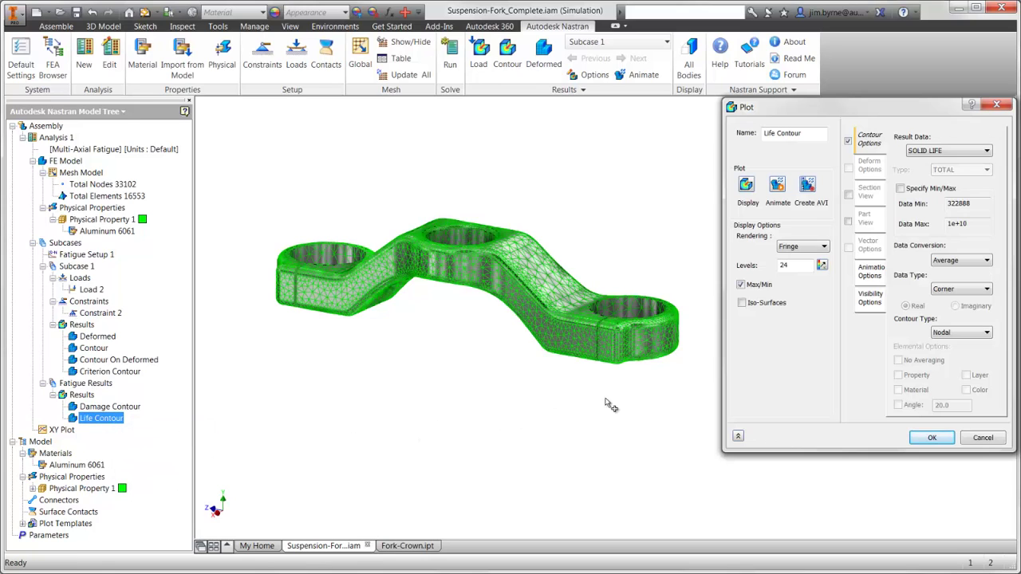
click(876, 304)
click(960, 302)
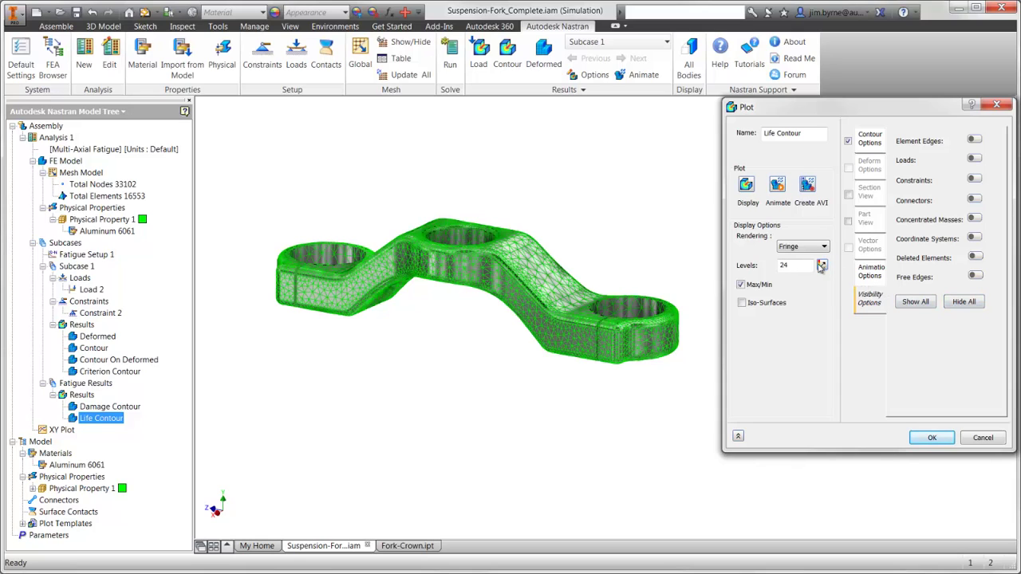
click(746, 185)
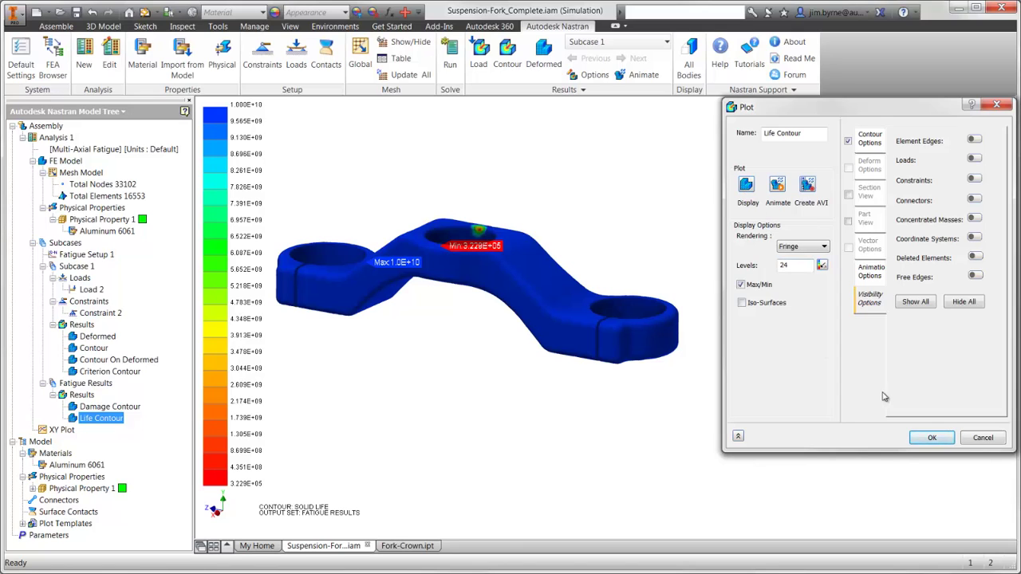
click(931, 438)
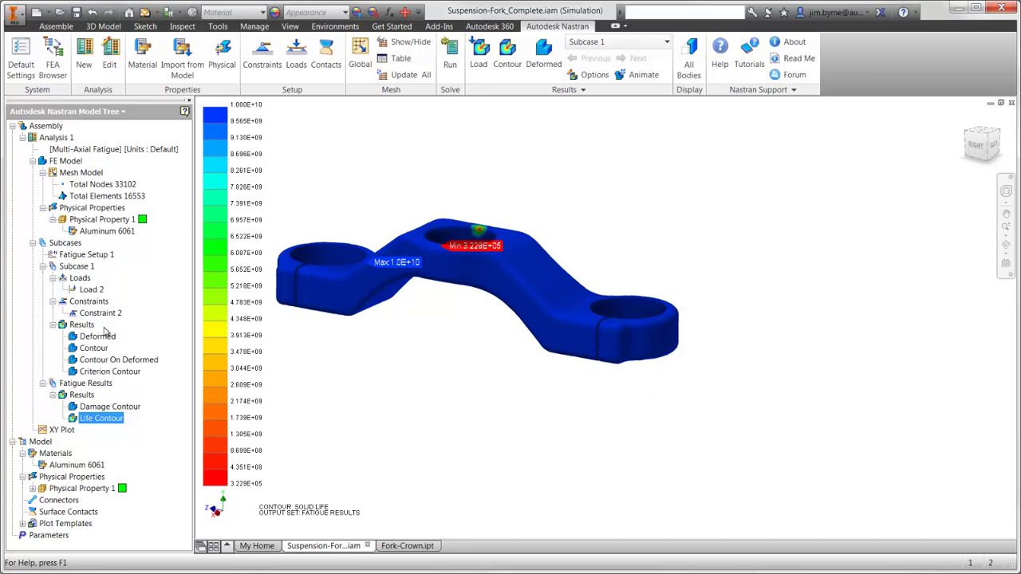
double_click(91, 348)
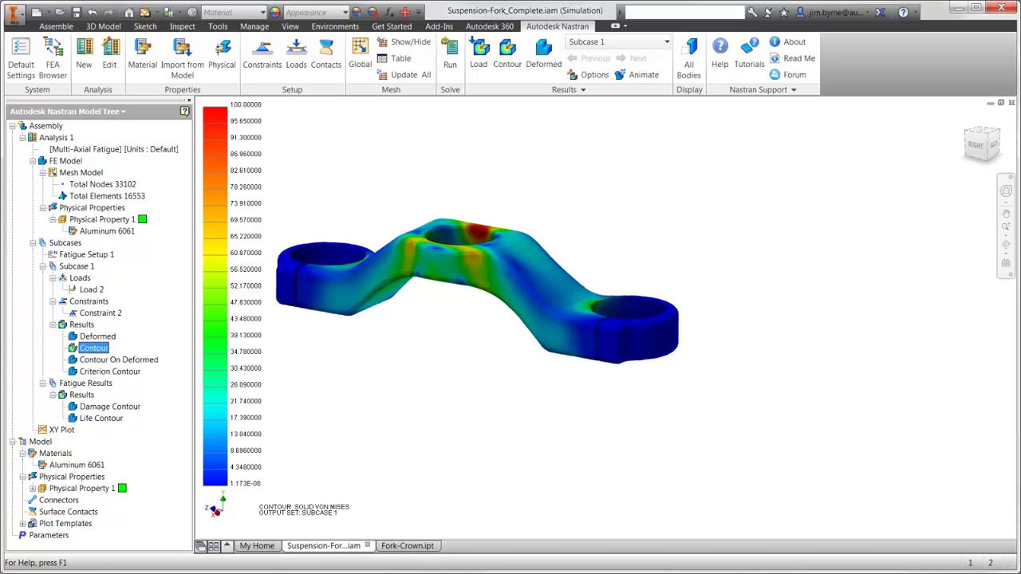
Back in the Model browser, activate the Master level of detail and fit the whole fork in view.
click(53, 58)
double_click(68, 204)
key(Home)
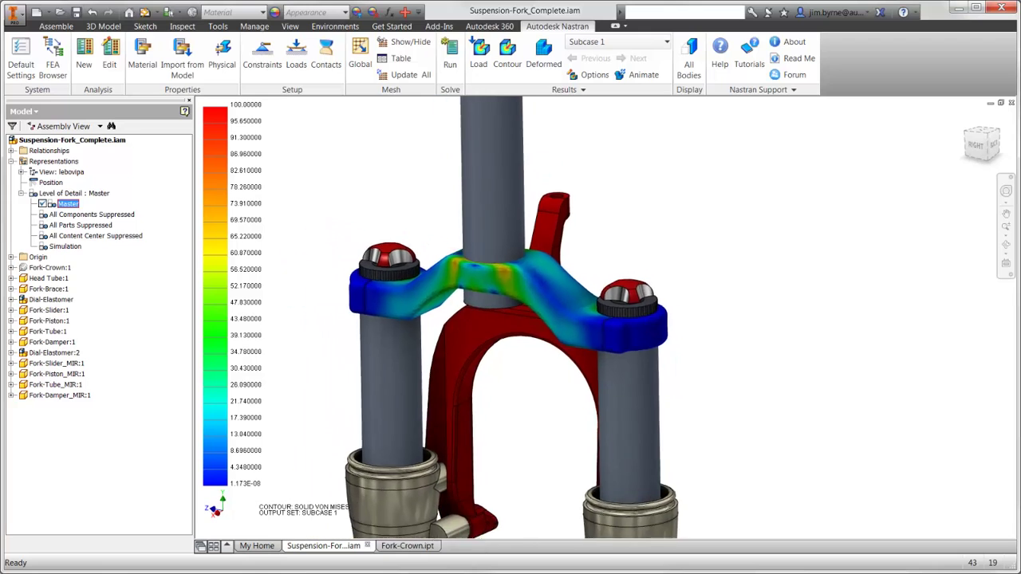